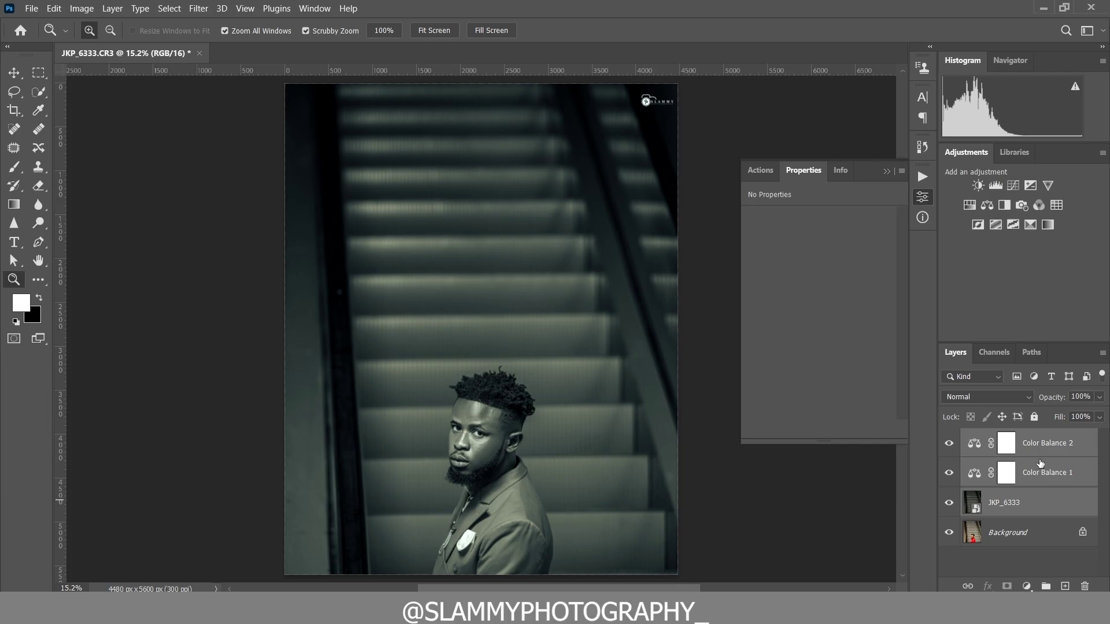
Delete the Color Balance 2, Color Balance 1 and JKP_6333 layers, keeping only the Background.
left_click_drag(1040, 463, 1084, 586)
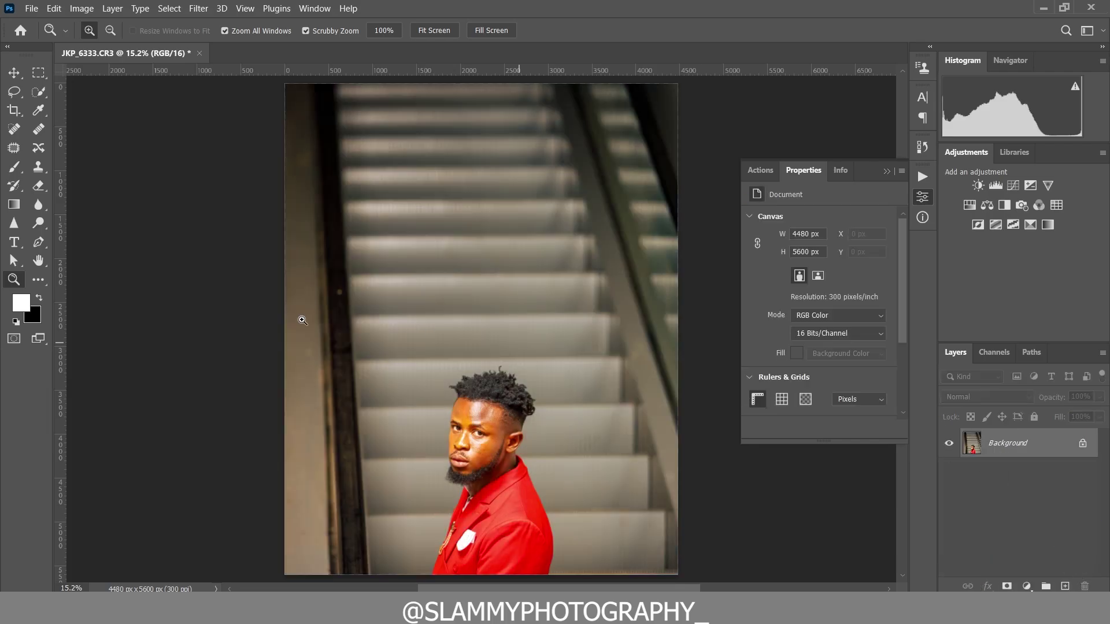
Remove the blemishes on the man's cheek, jaw and forehead with the Spot Healing Brush at size 30.
left_click_drag(466, 457, 551, 496)
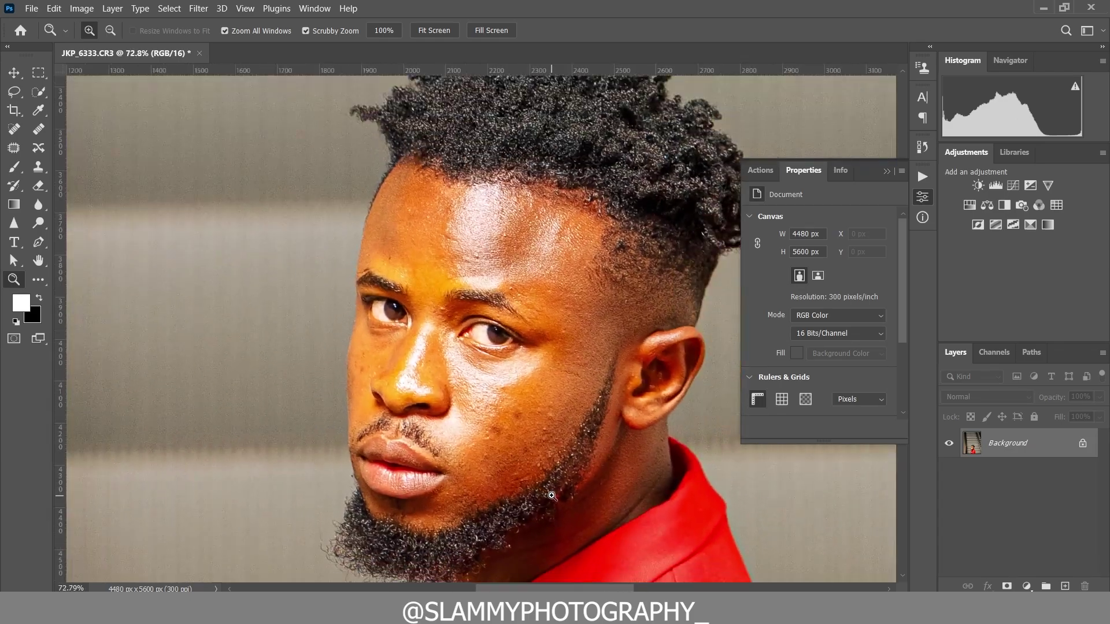
left_click(14, 128)
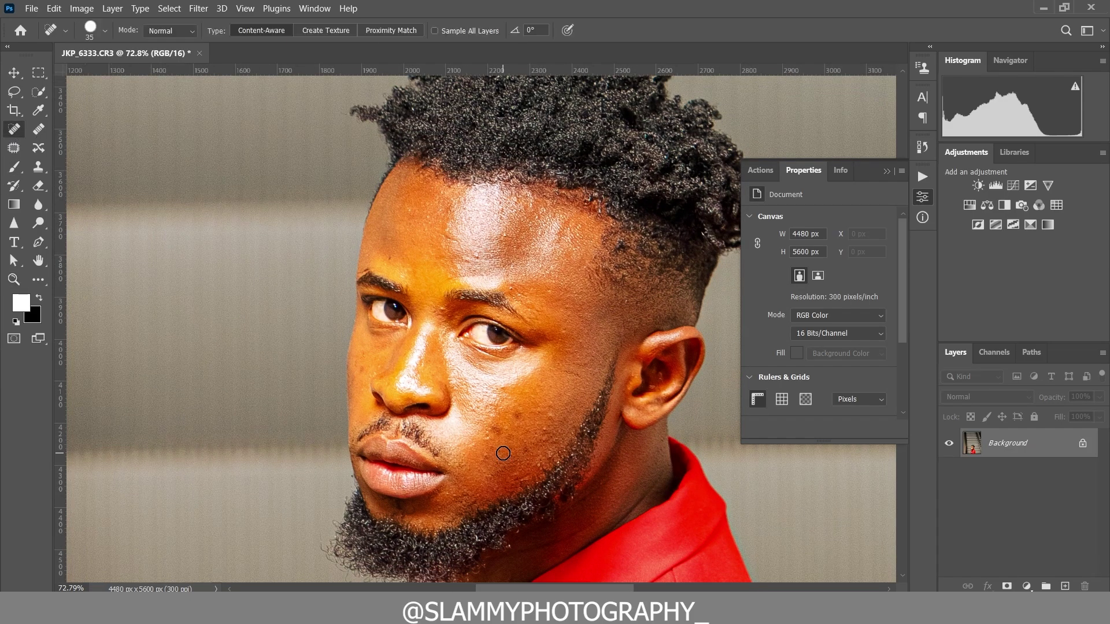
key("bracketleft")
left_click(487, 434)
left_click(514, 418)
left_click(542, 415)
left_click(544, 433)
left_click(546, 454)
left_click(512, 289)
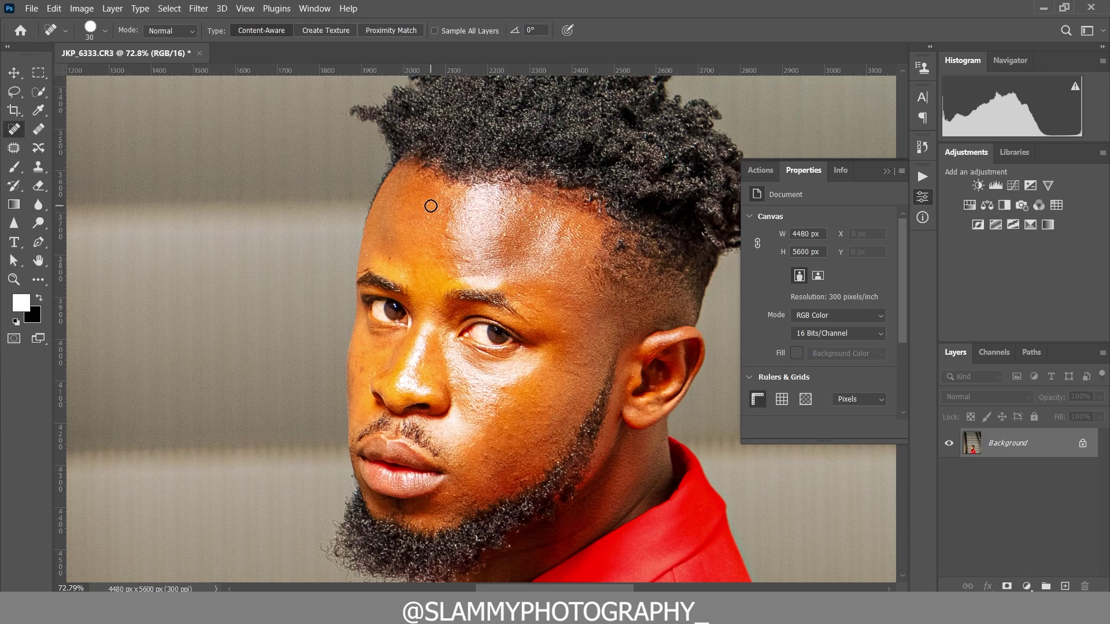
Run the autoFix FS action on the portrait to smooth the skin.
left_click(922, 176)
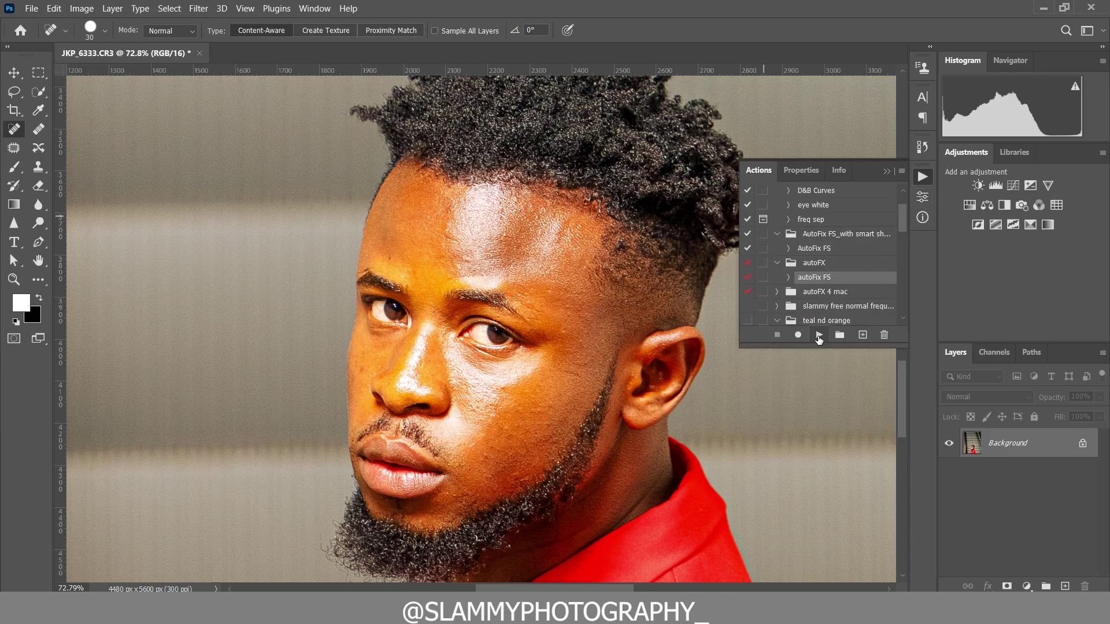
left_click(818, 336)
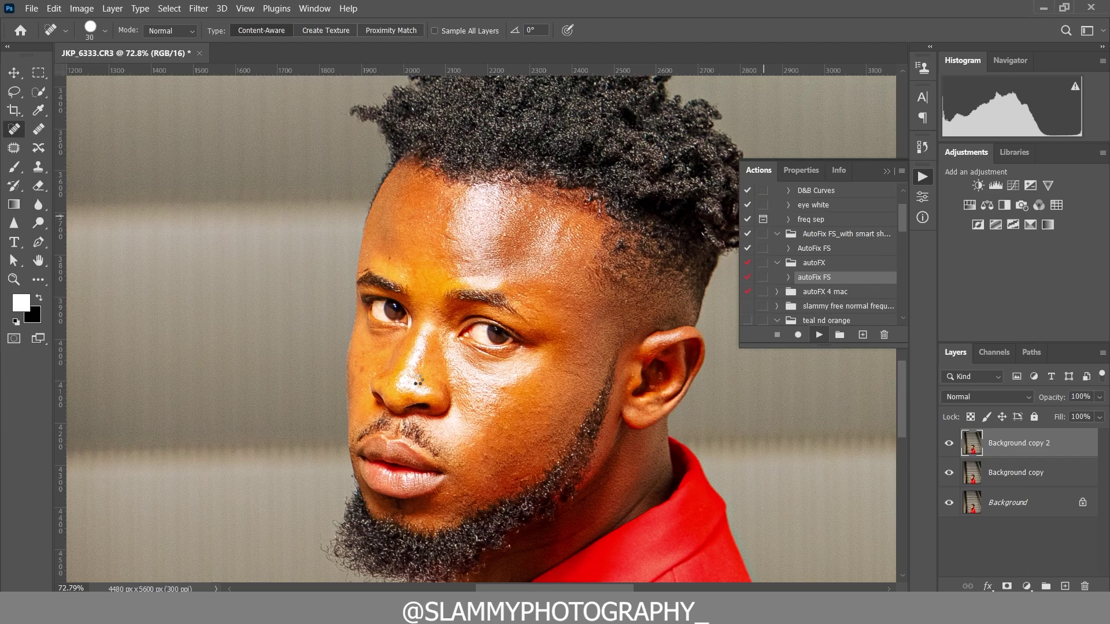
left_click(950, 444)
left_click(950, 444)
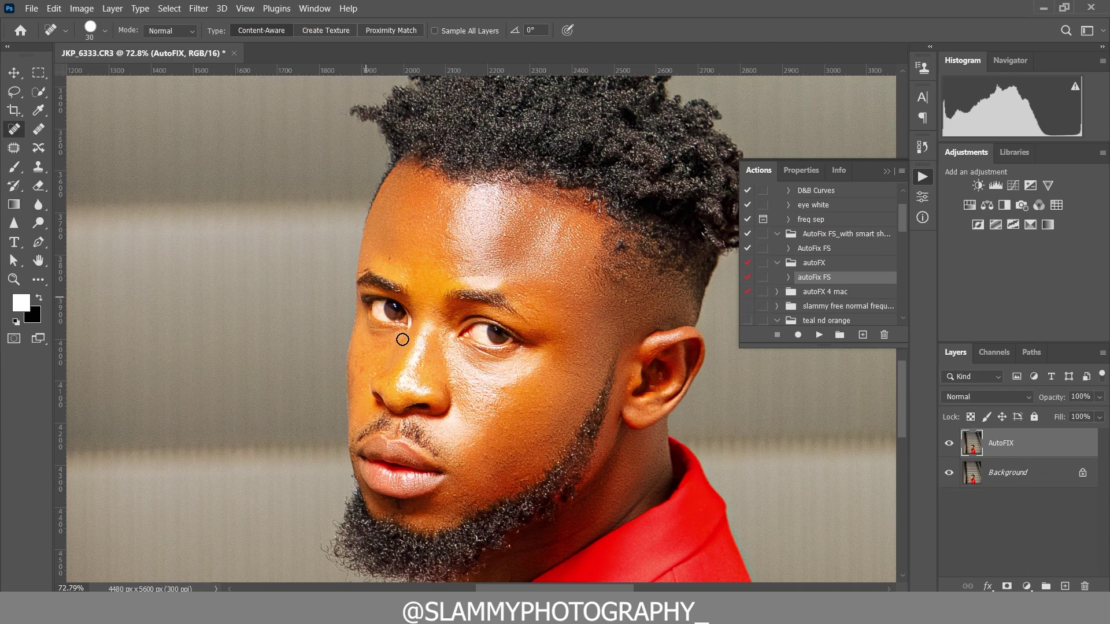
Examine the face up close and compare the skin with and without the AutoFIX layer.
left_click(14, 279)
left_click_drag(402, 309, 516, 499)
scroll(517, 500, "down", 2)
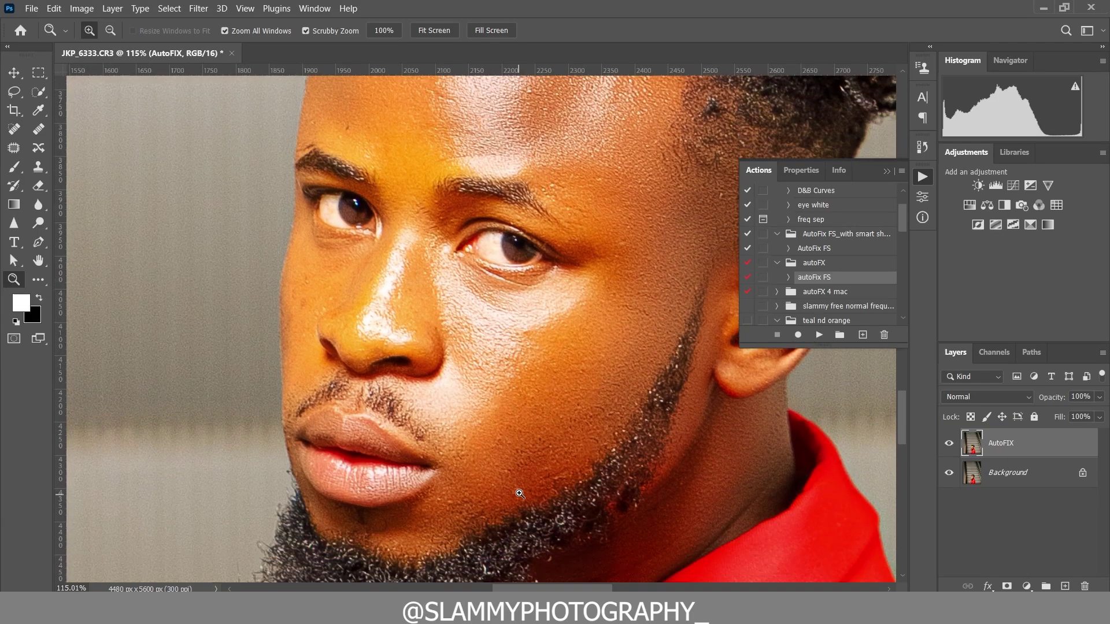
scroll(519, 493, "up", 3)
scroll(519, 493, "up", 2)
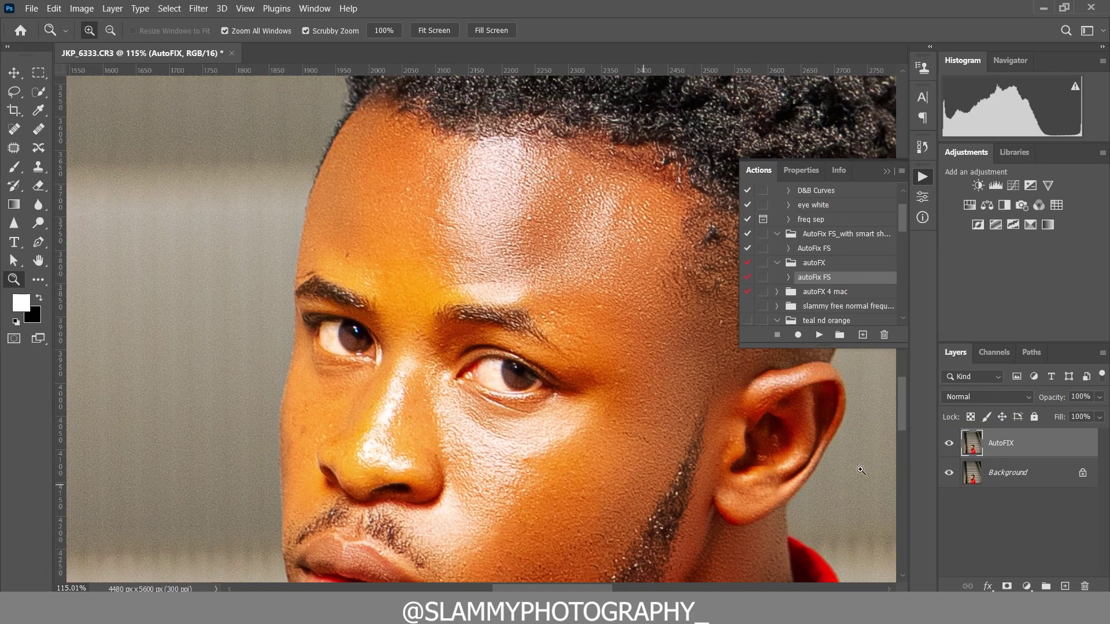
left_click(949, 444)
left_click(950, 444)
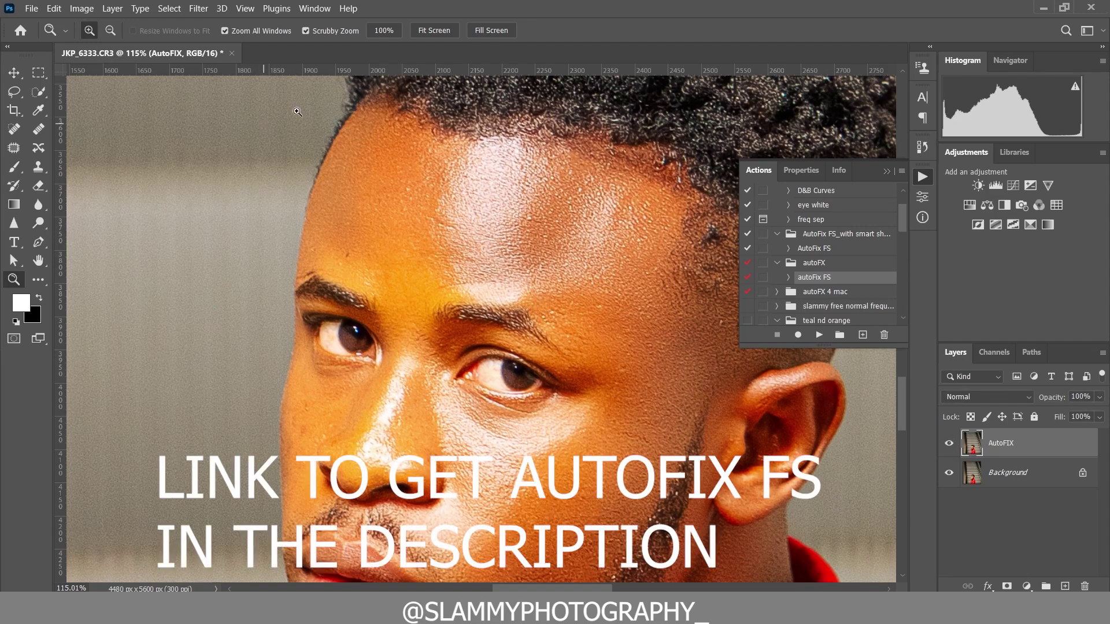
Open the AutoFIX layer in the Camera Raw Filter and convert it to black and white.
left_click(245, 8)
left_click(286, 148)
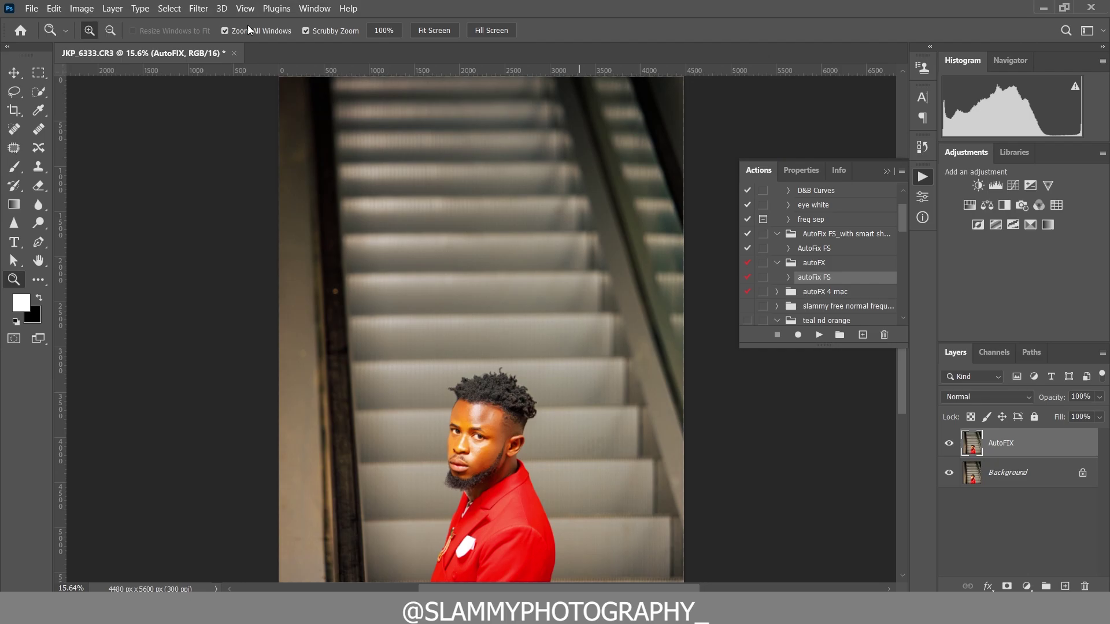
left_click(198, 8)
left_click(254, 111)
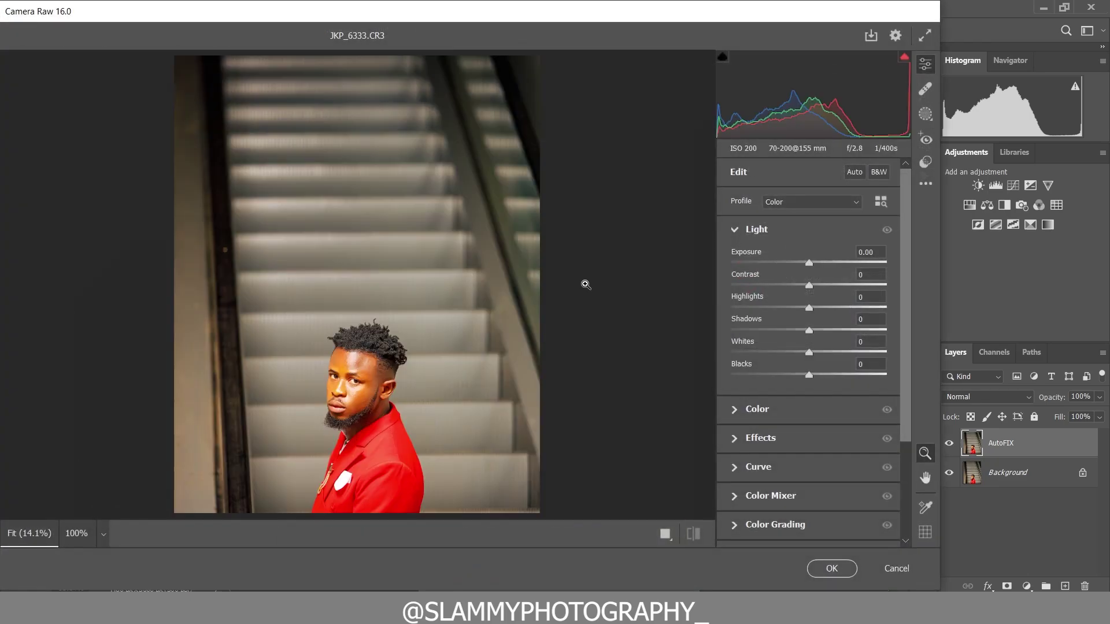
left_click(878, 173)
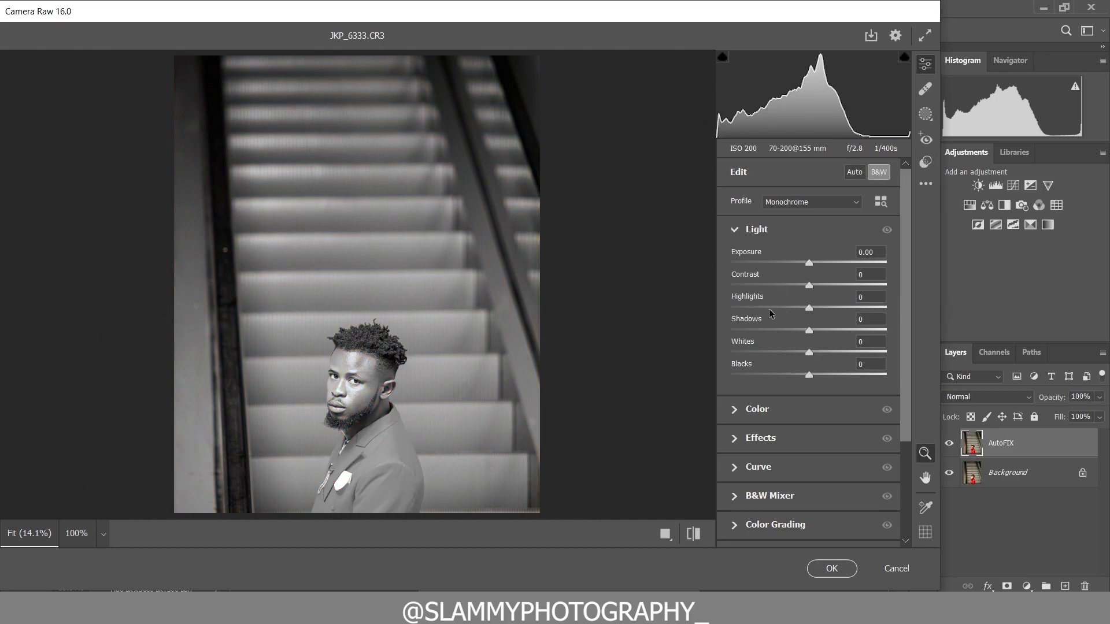
Set Highlights to -77, Blacks to -38, Exposure to -0.36 and Whites to +10.
left_click(748, 306)
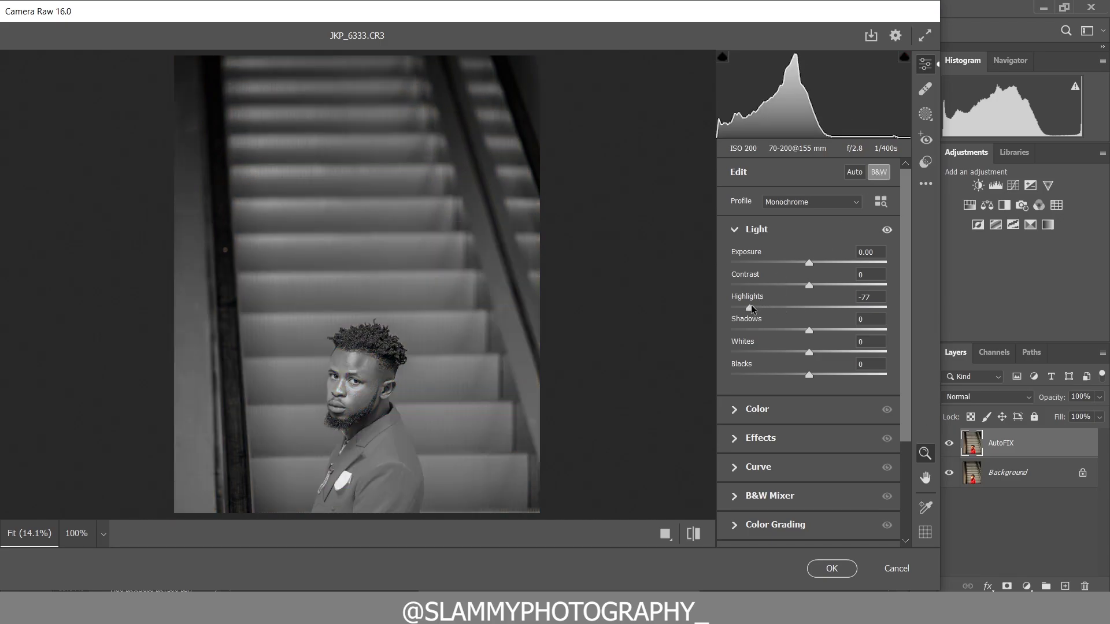
left_click(783, 376)
left_click_drag(782, 375, 779, 376)
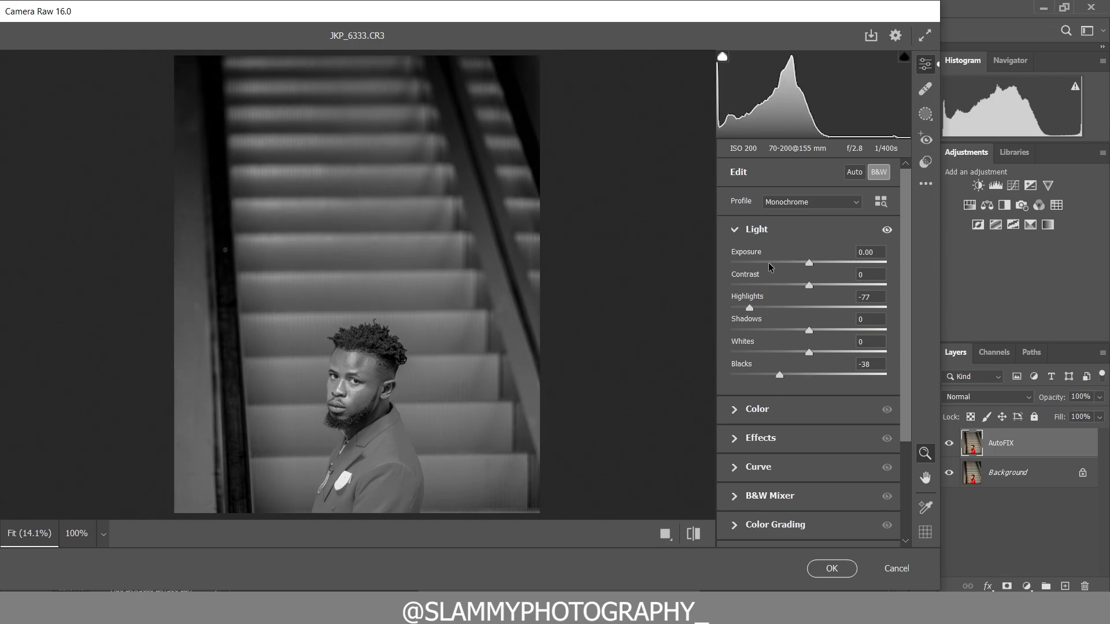
left_click_drag(763, 252, 756, 255)
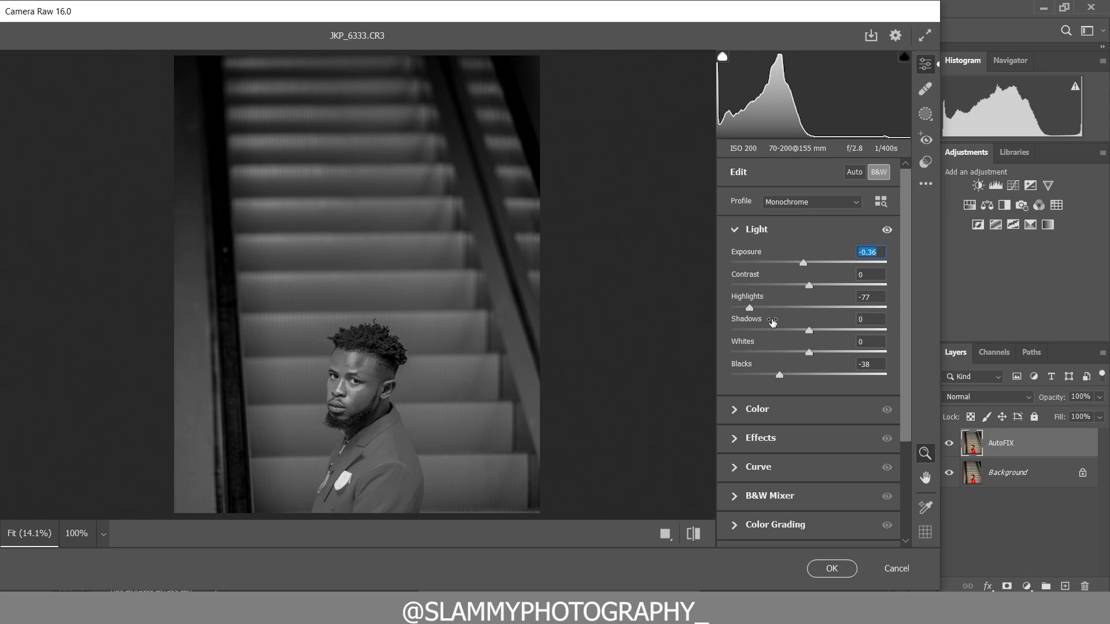
left_click_drag(761, 347, 766, 346)
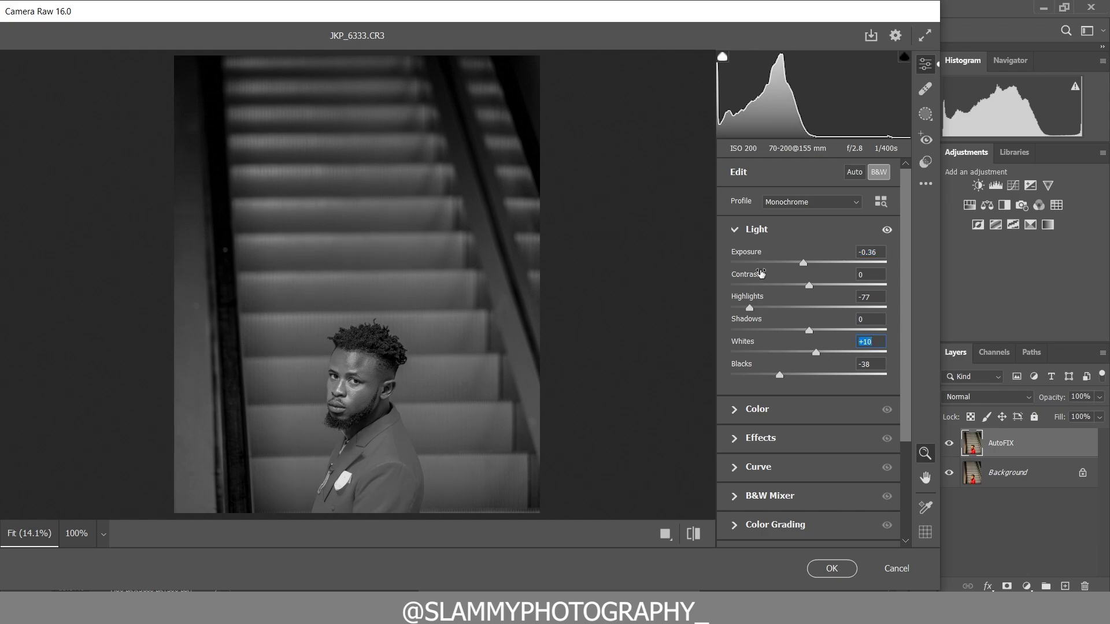
Set Contrast to +14, compare the before and after views, and apply the Camera Raw edits.
left_click_drag(759, 274, 780, 285)
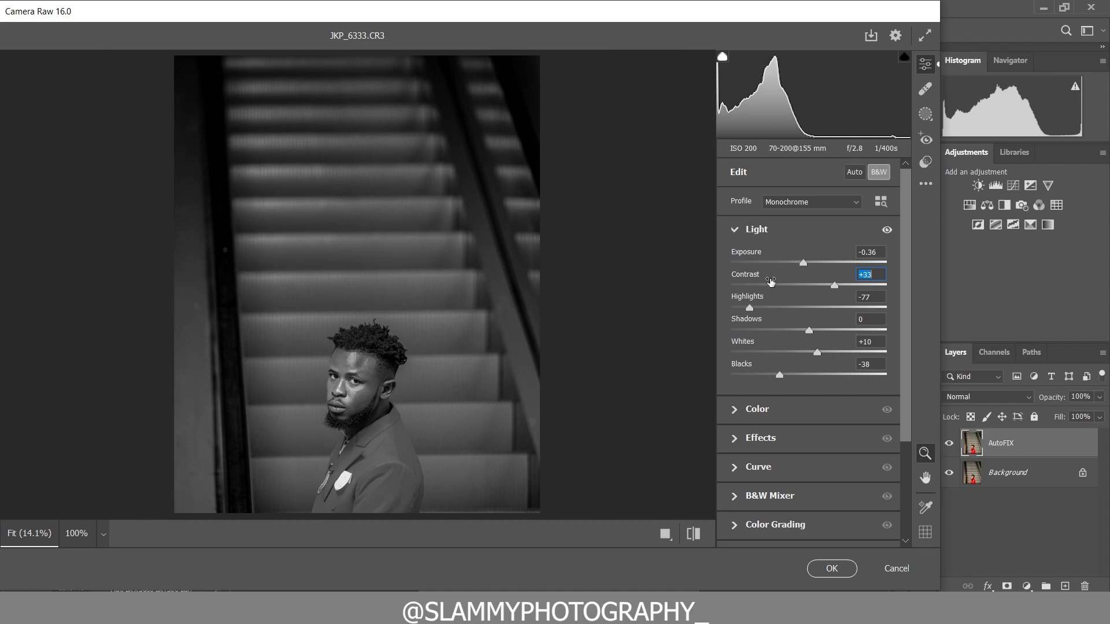
left_click_drag(770, 282, 756, 283)
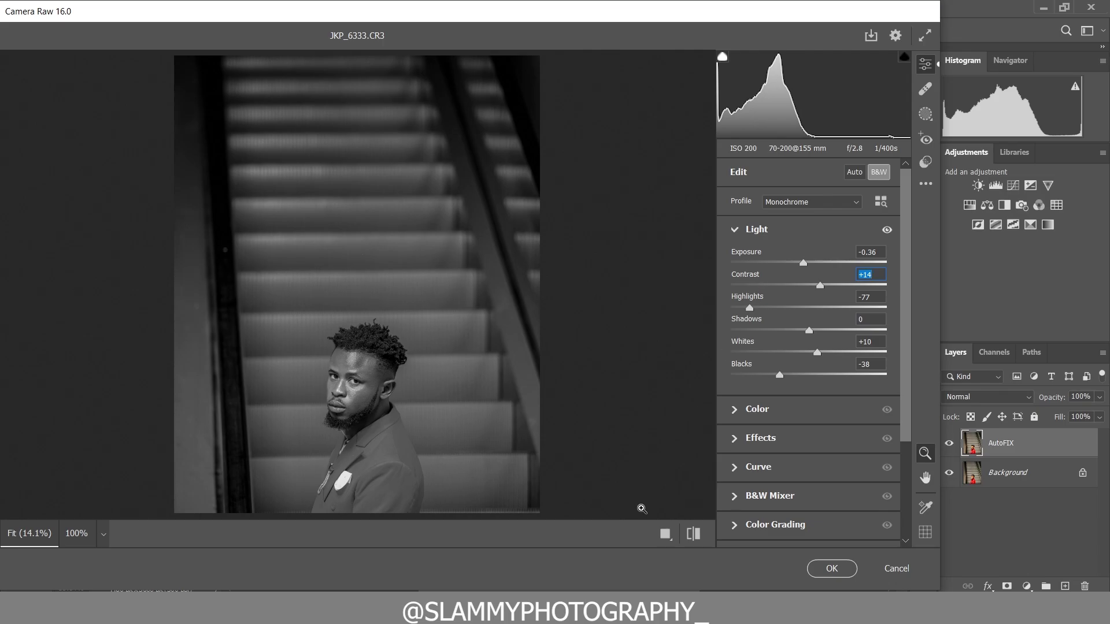
left_click(664, 533)
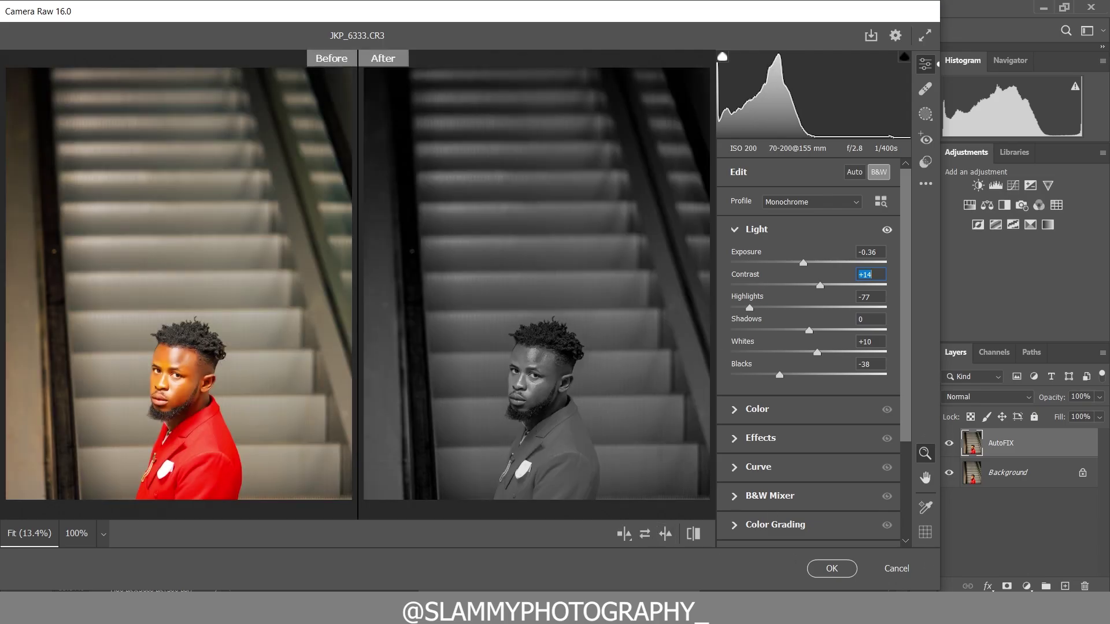
left_click(831, 568)
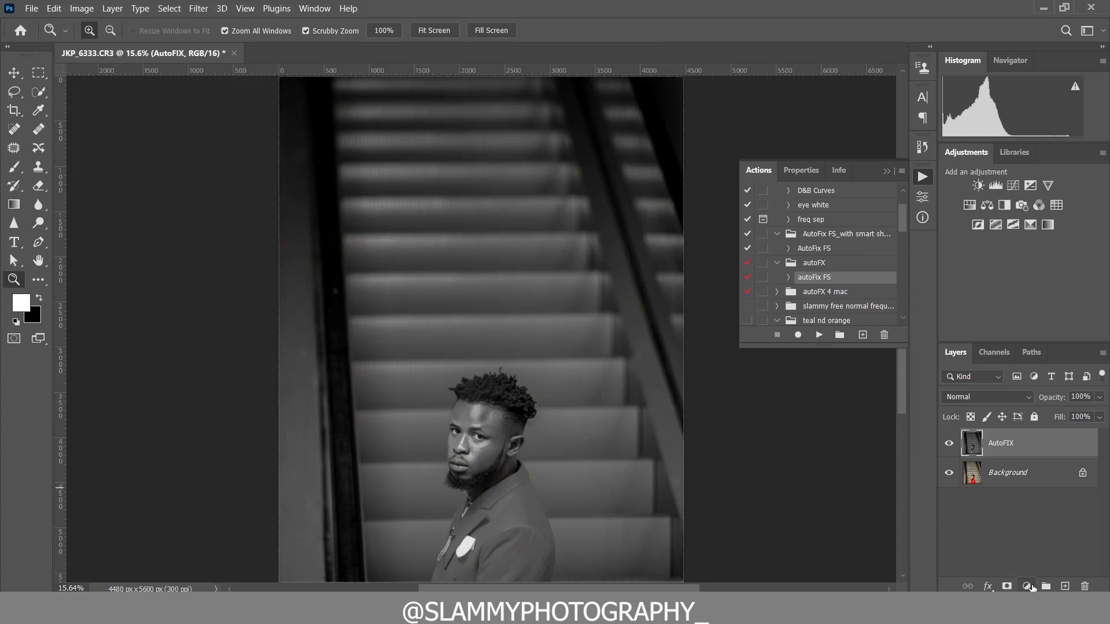
Add a Color Balance adjustment layer with midtones at Cyan/Red -14 and Yellow/Blue -10, and check its effect.
left_click(1027, 586)
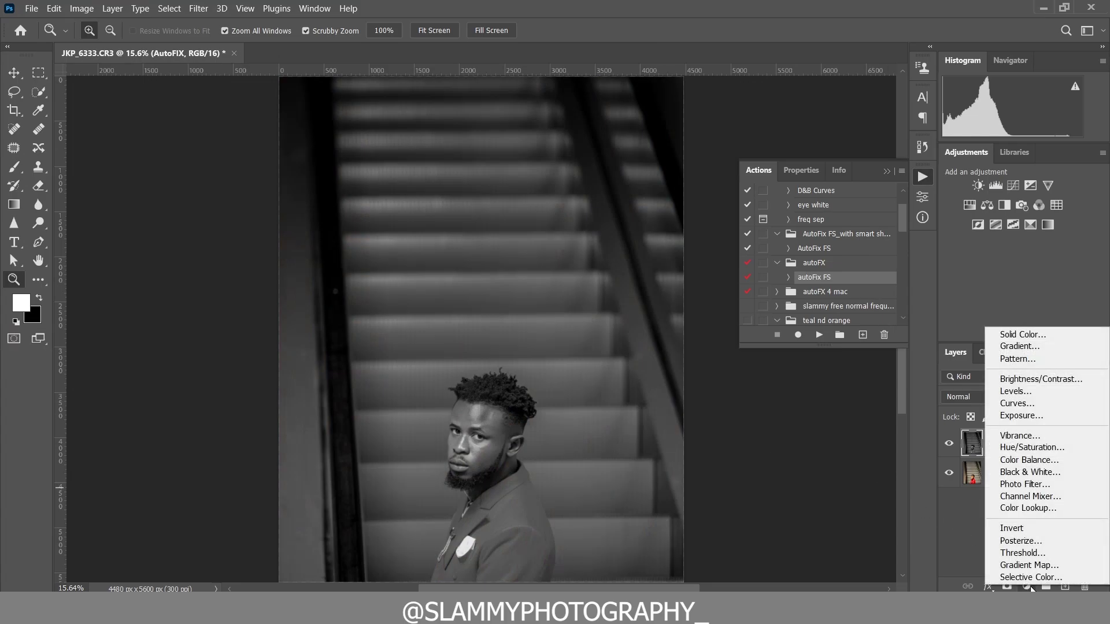
left_click(1028, 465)
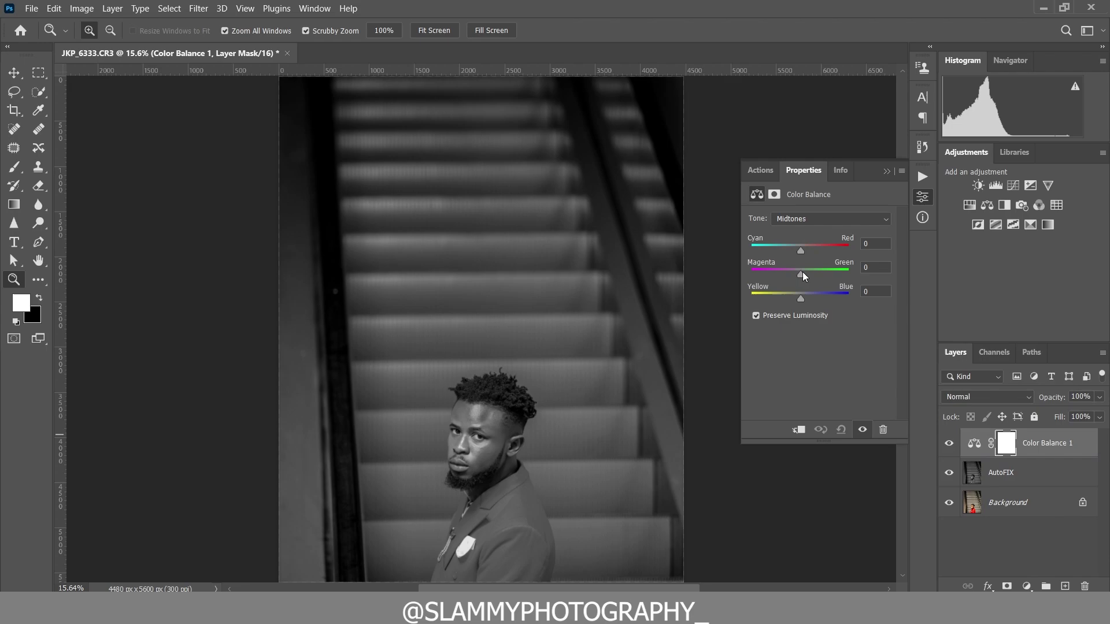
left_click_drag(800, 251, 793, 250)
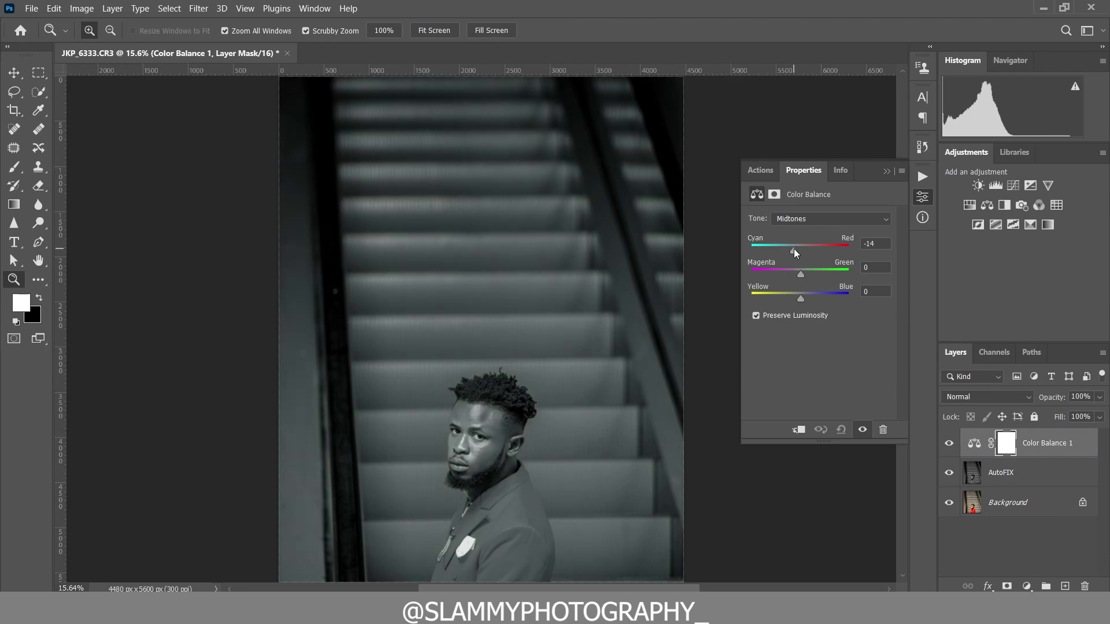
left_click(796, 297)
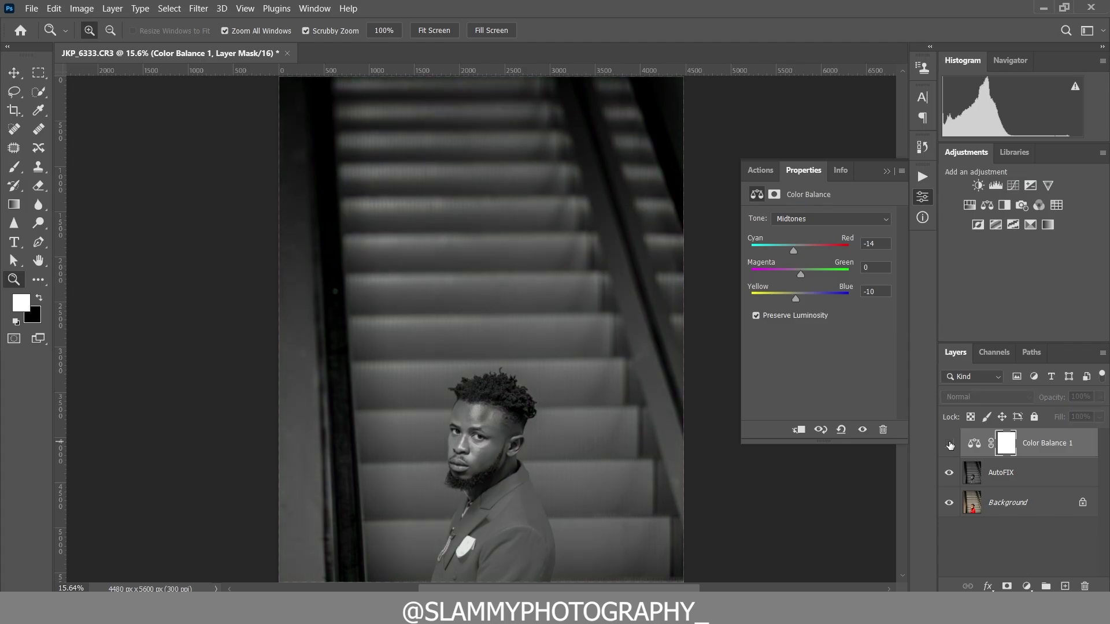
left_click(949, 444)
Add a Selective Color adjustment layer and set its Blacks to Cyan +9, Yellow -5 and Black +1.
left_click(1026, 586)
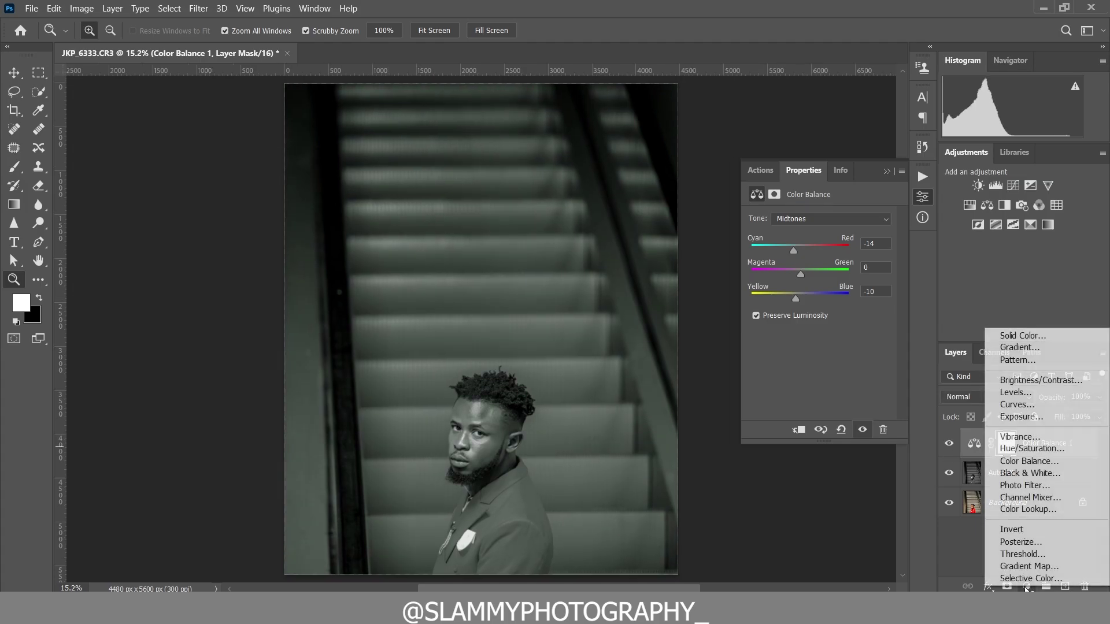
left_click(1024, 578)
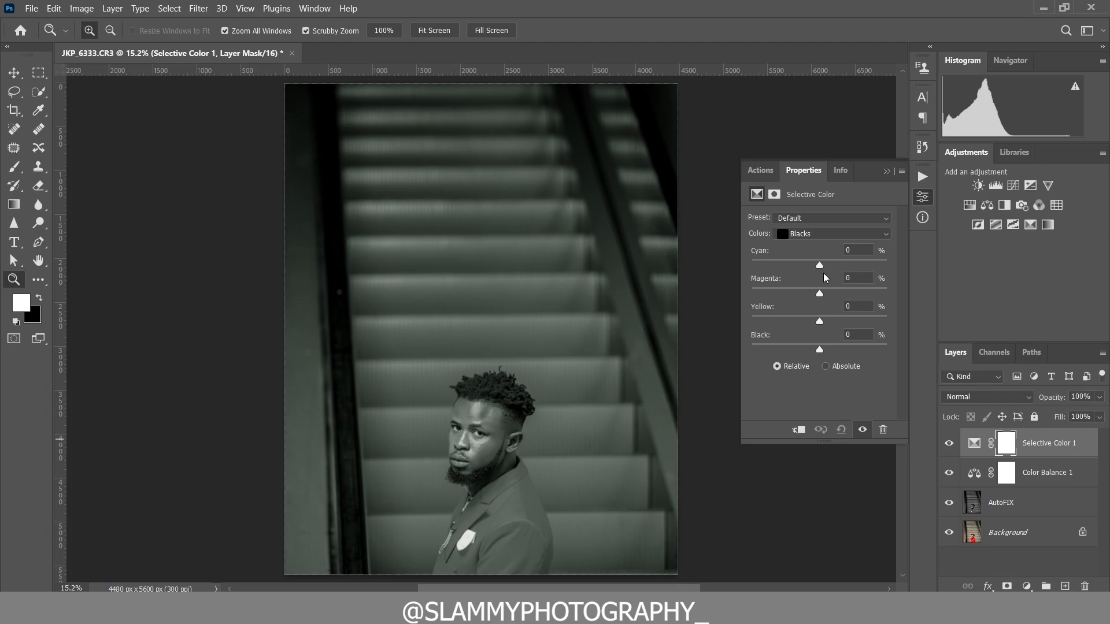
mouse_move(821, 266)
left_mouse_down()
mouse_move(804, 266)
mouse_move(844, 266)
mouse_move(802, 274)
mouse_move(827, 279)
left_mouse_up()
left_click_drag(820, 324, 821, 350)
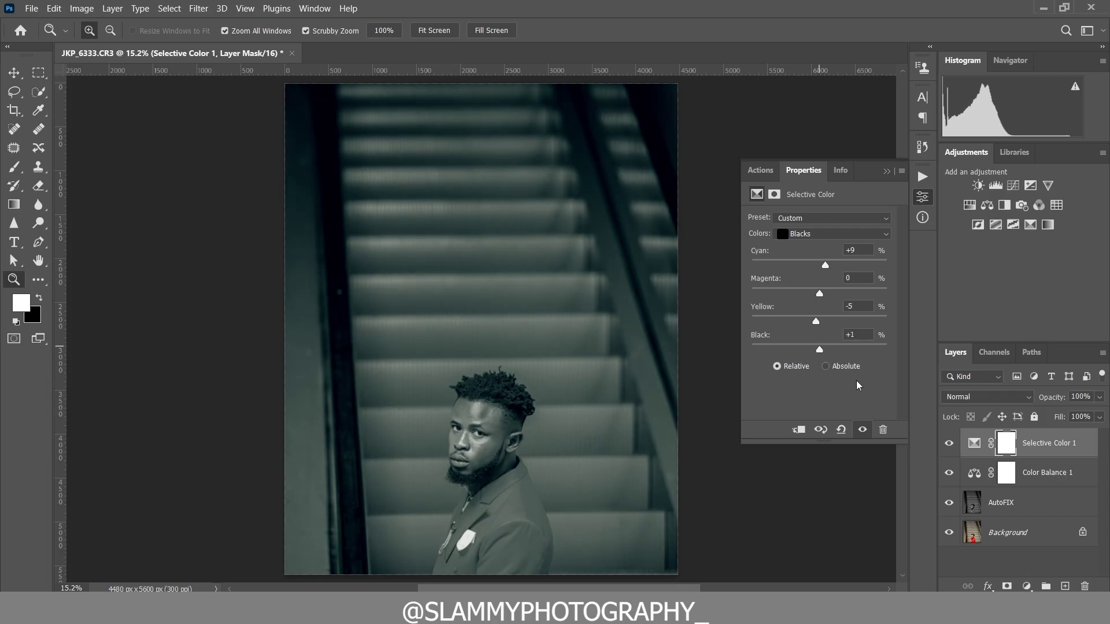
Compare the image with and without the Selective Color layer, and against the original Background.
left_click(948, 444)
left_click(950, 444)
left_click(949, 529, "alt")
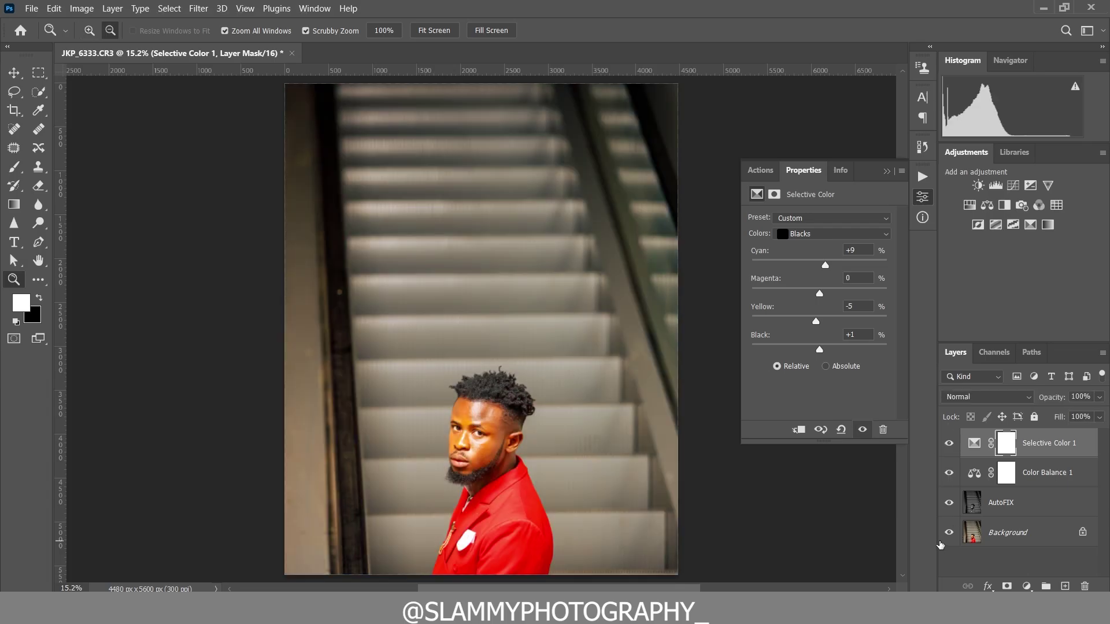
left_click(949, 528, "alt")
Select an elliptical area around the man's head and upper body with the Elliptical Marquee Tool.
left_click(38, 72)
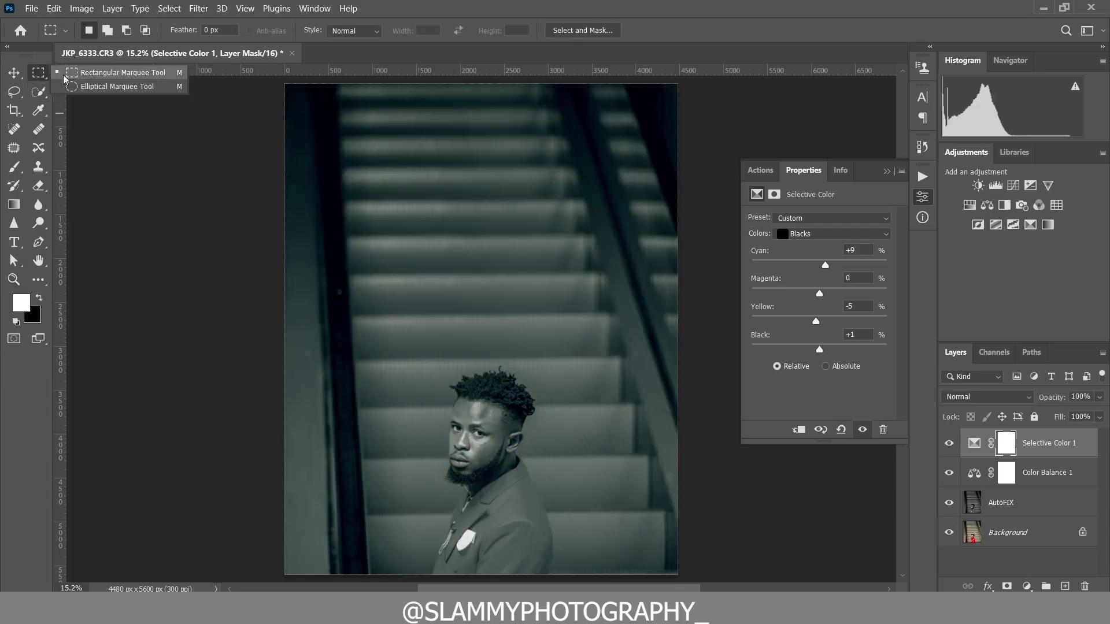
left_click(82, 86)
left_click_drag(401, 340, 578, 569)
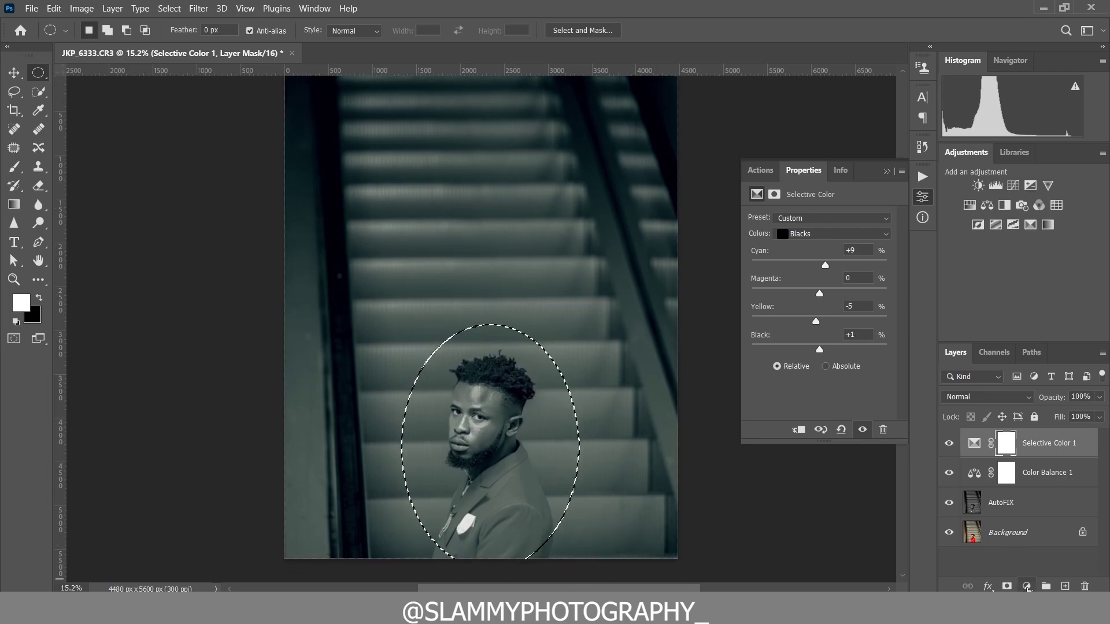
Add a Curves adjustment layer mapping input 164 to output 117, and invert its mask to darken the area around the man.
left_click(1026, 586)
left_click(1023, 405)
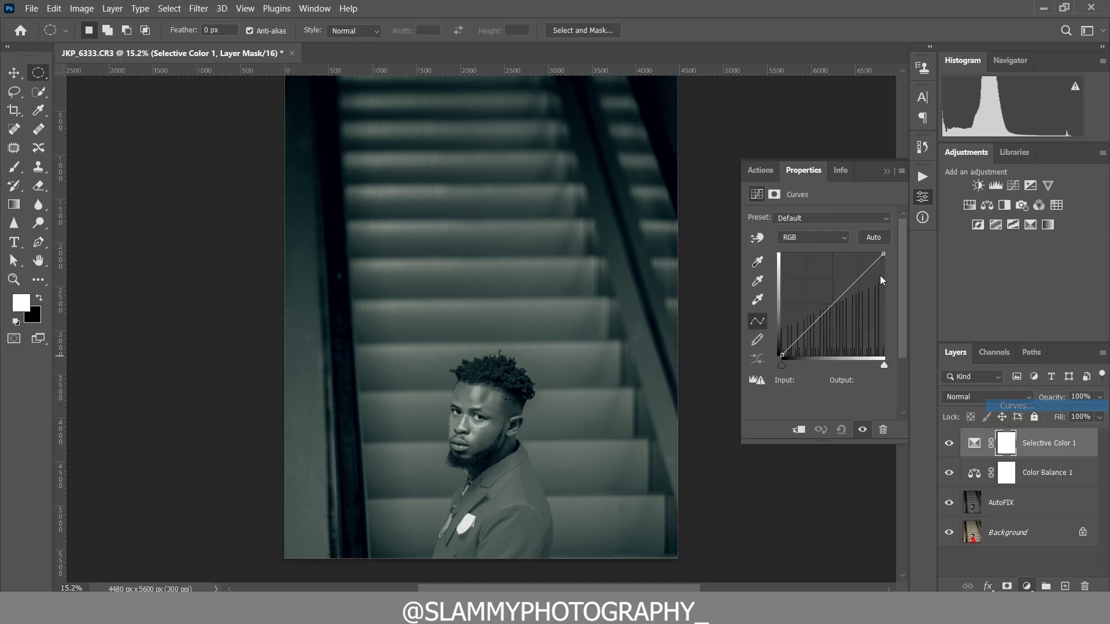
left_click(832, 305)
left_click_drag(833, 307, 846, 309)
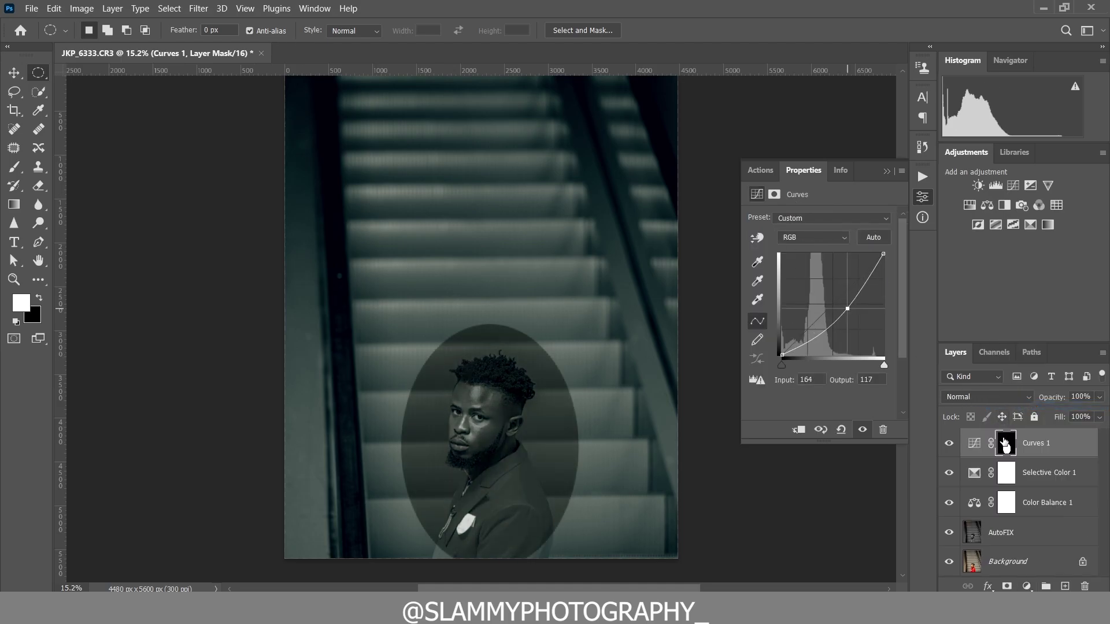
left_click(1007, 445)
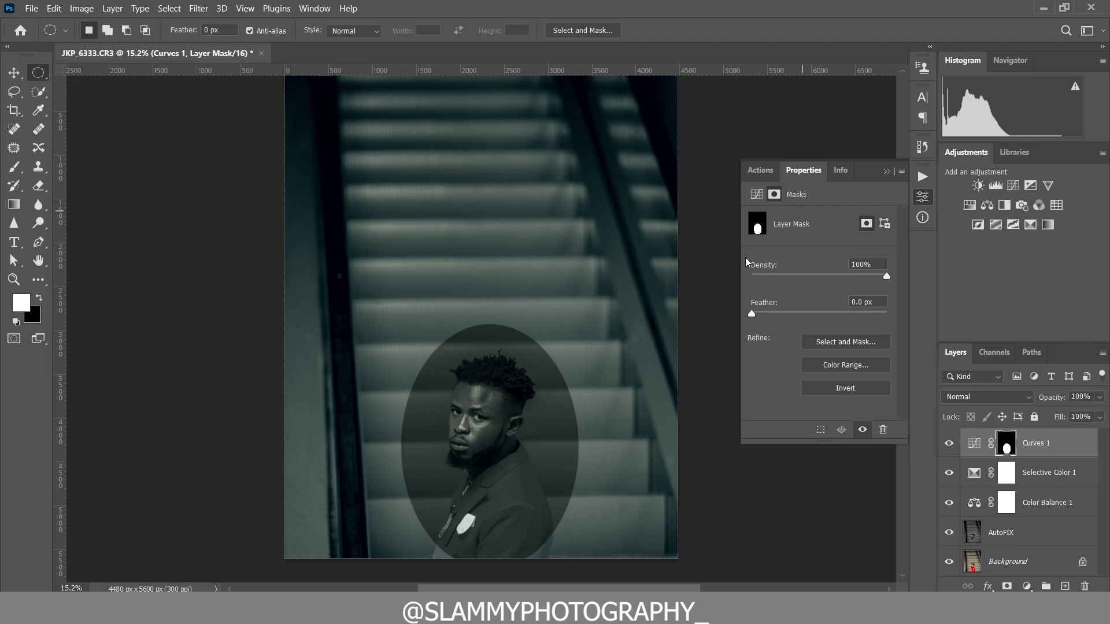
left_click(845, 388)
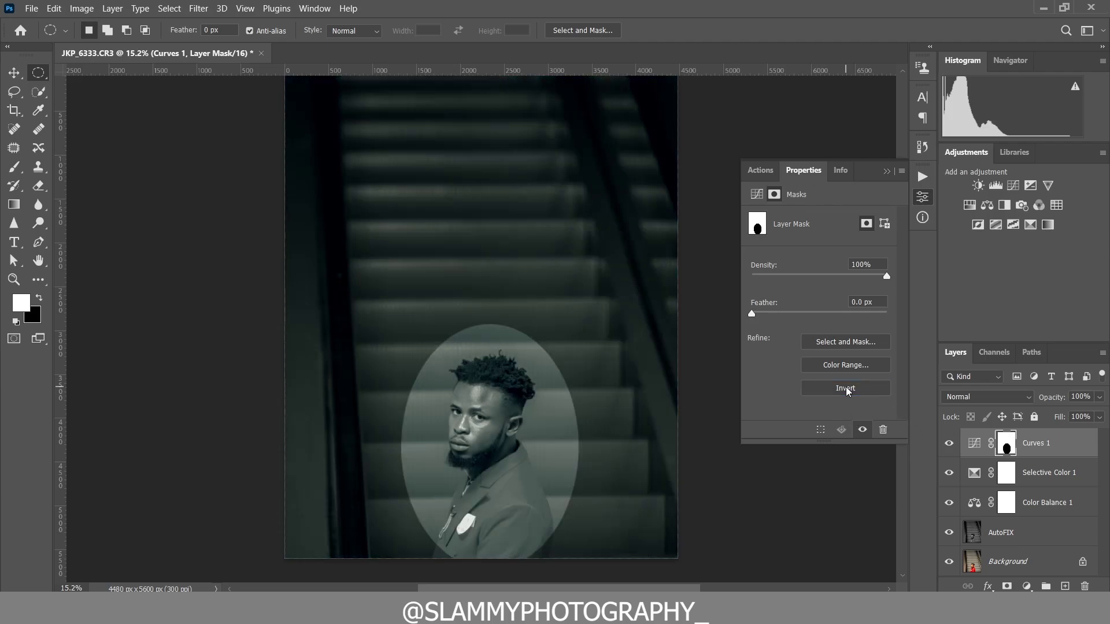
Feather the Curves 1 layer mask by 287 px and lower the layer's opacity to 74%, checking the image with and without it.
left_click_drag(808, 313, 874, 315)
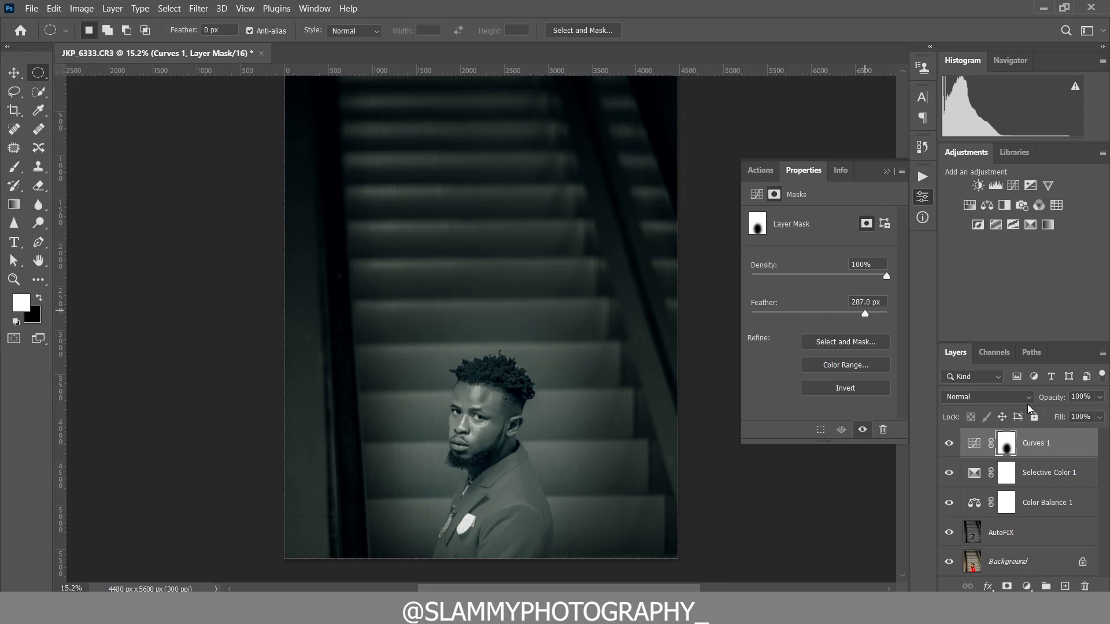
left_click_drag(1053, 401, 1045, 402)
left_click(949, 443)
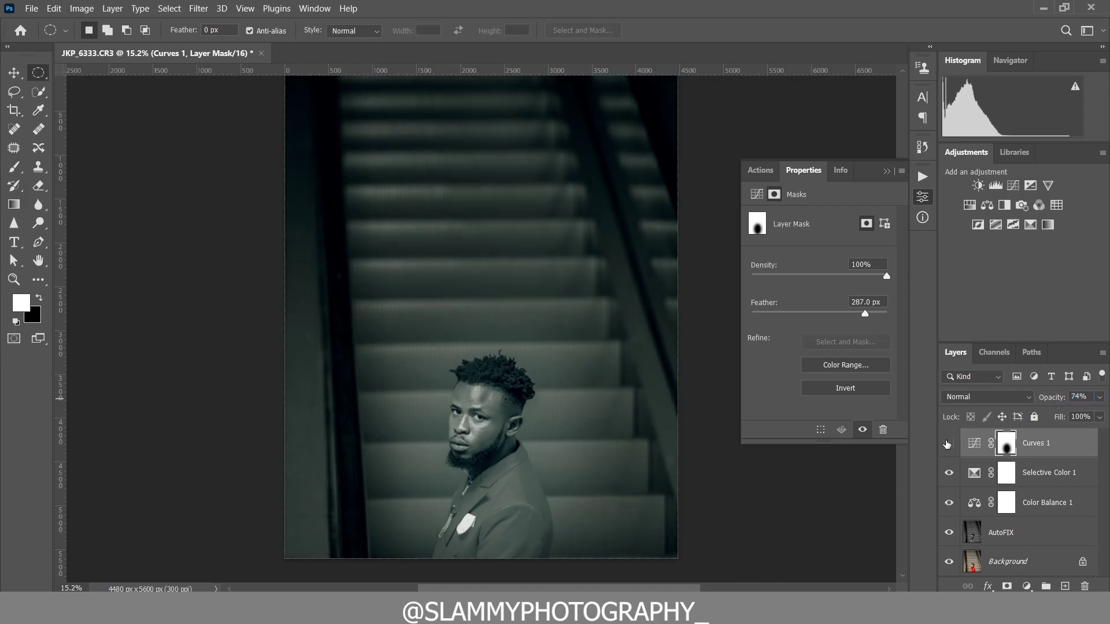
left_click(948, 443)
left_click(949, 443)
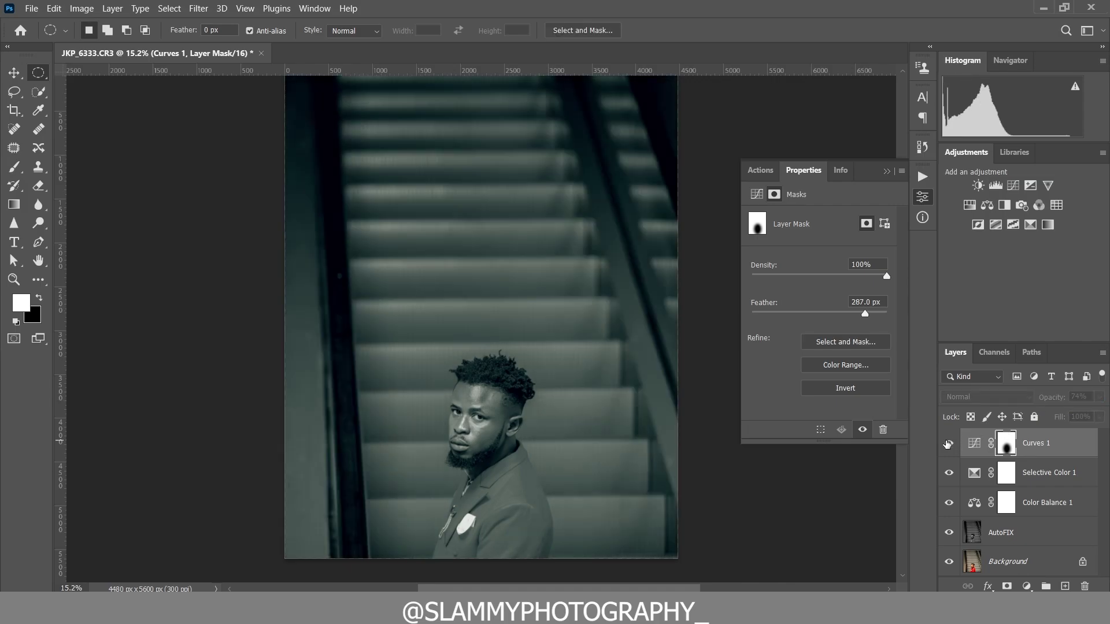
left_click(948, 443)
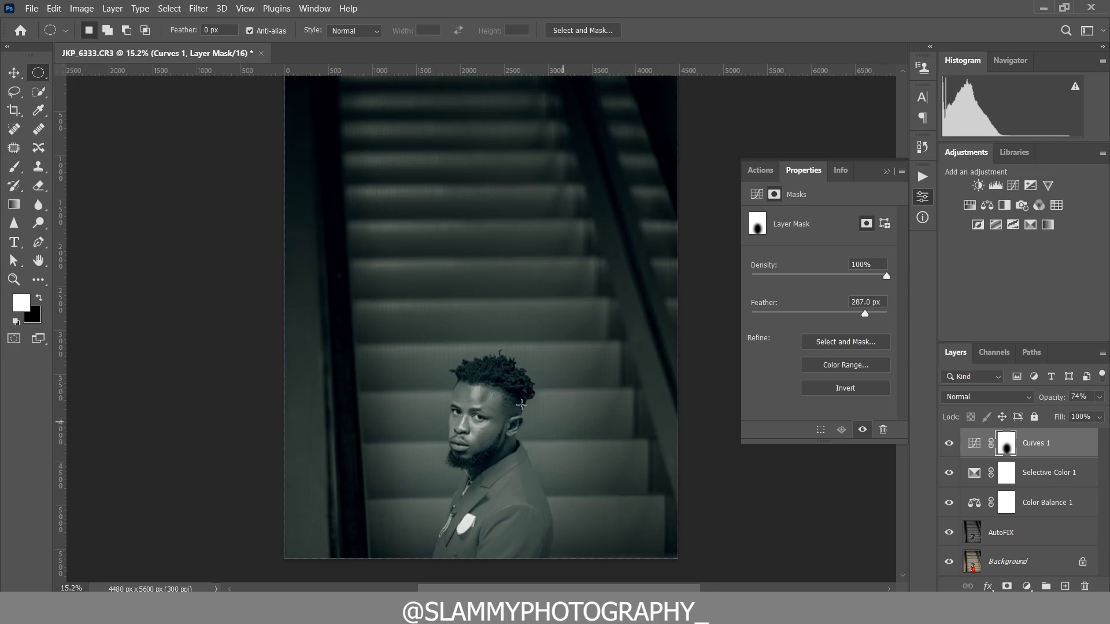
Reduce the Curves 1 layer's opacity to 51% and compare the image with the layer hidden and shown.
left_click_drag(1047, 401, 1043, 400)
left_click(950, 444)
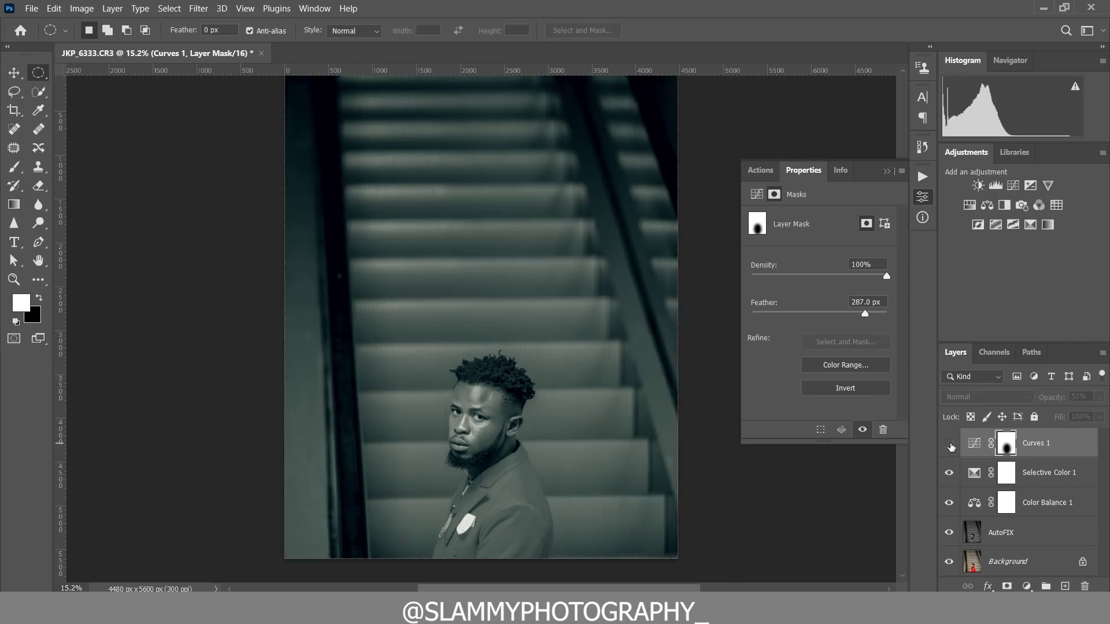
left_click(948, 444)
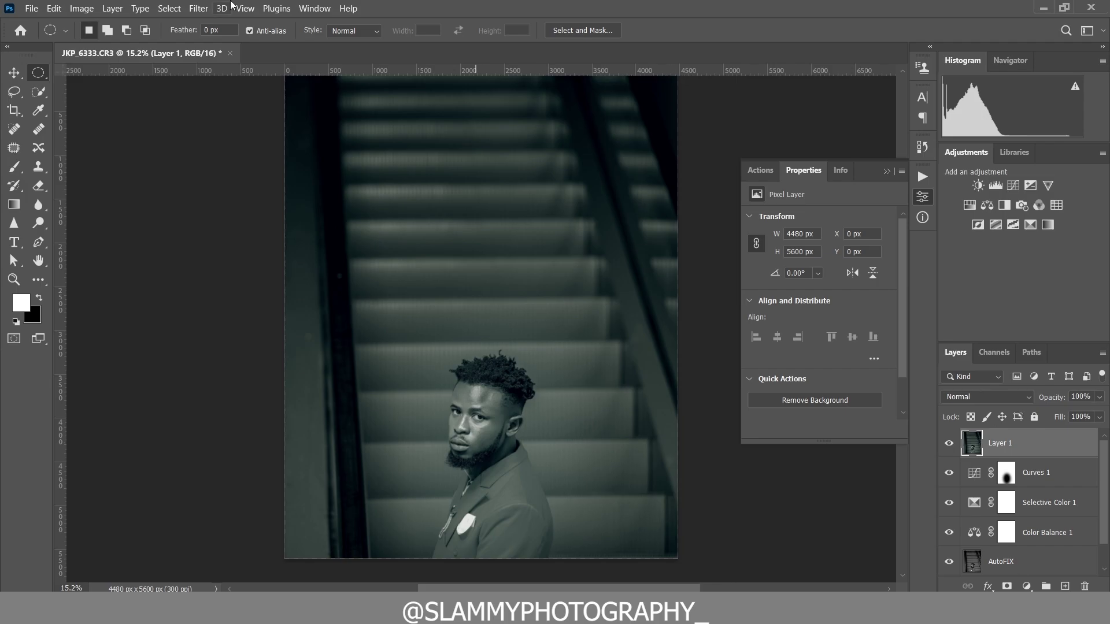
Add film grain to Layer 1 in the Camera Raw Filter with Grain 33, Size 74 and Roughness 56.
left_click(198, 8)
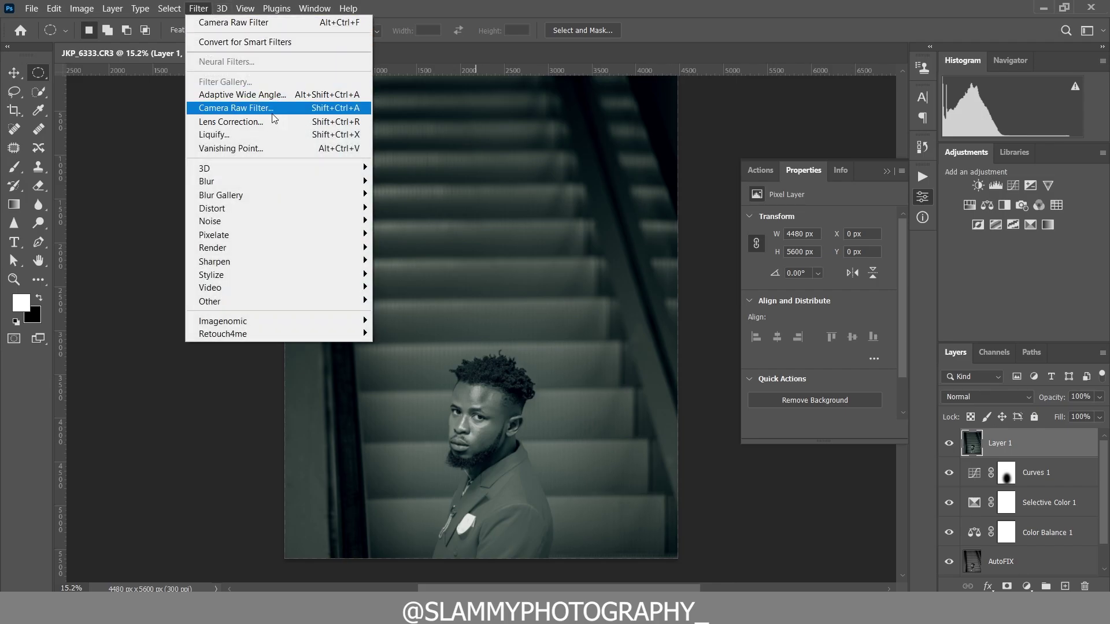
left_click(271, 109)
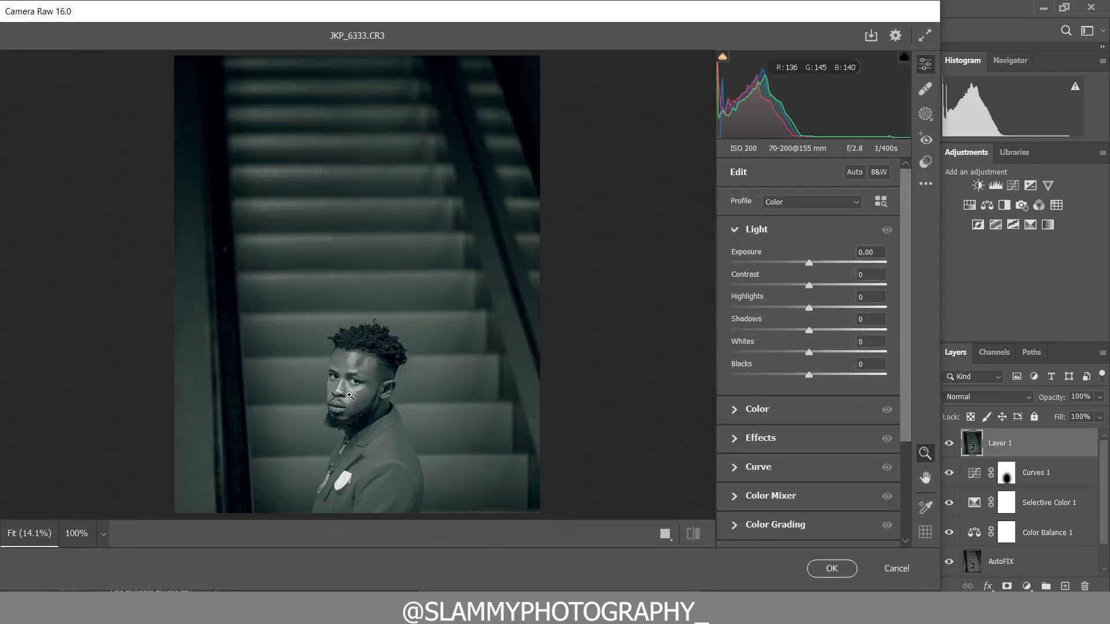
left_click_drag(439, 332, 585, 418)
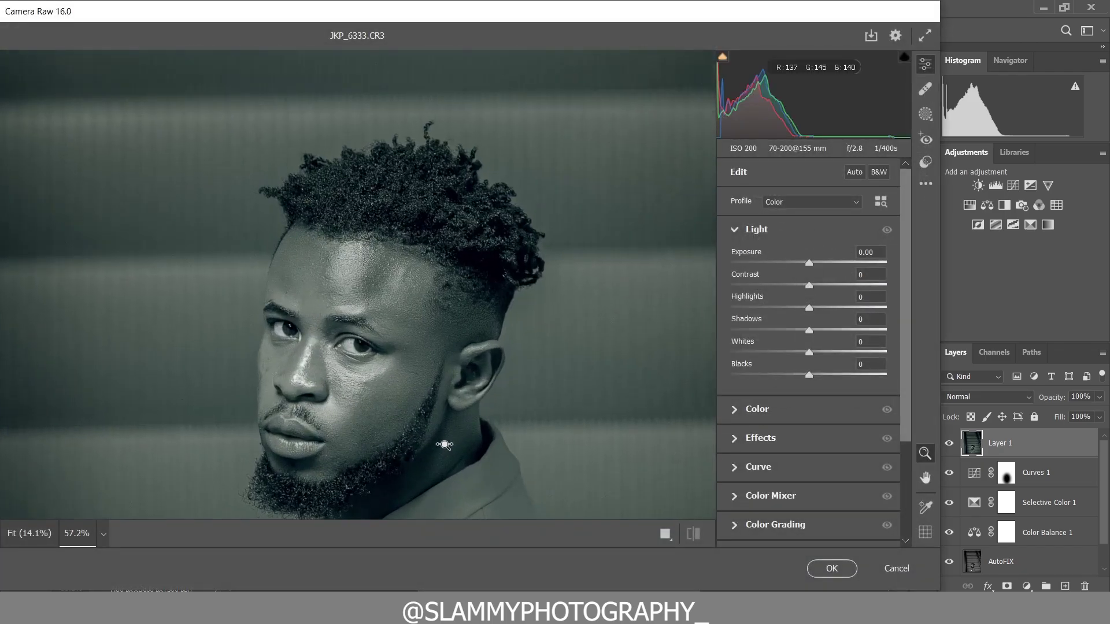
scroll(809, 370, "down", 3)
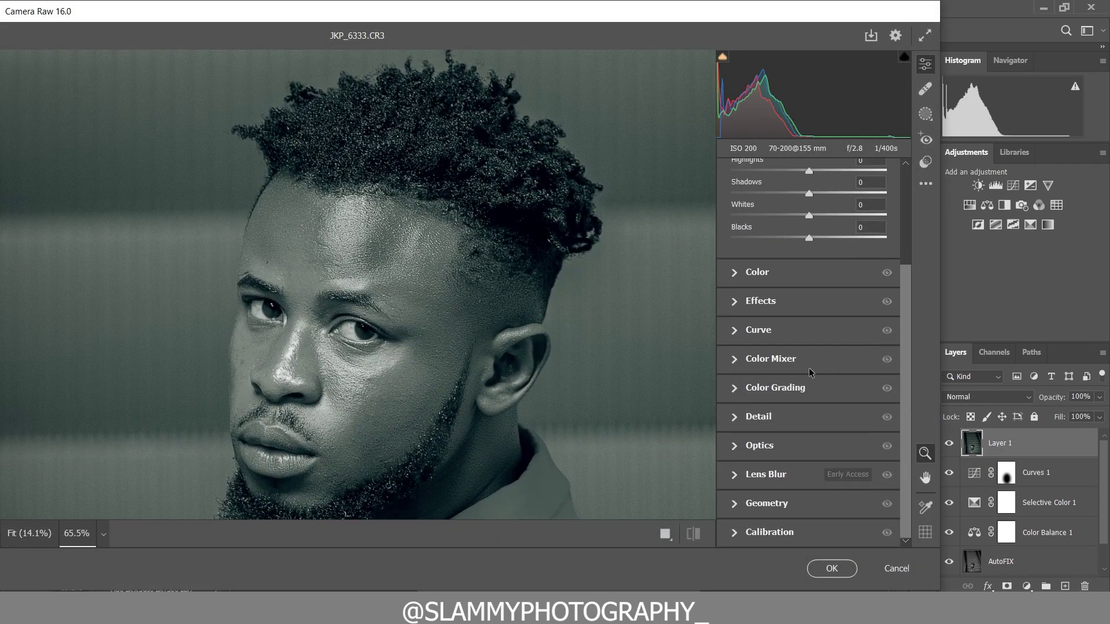
left_click(736, 302)
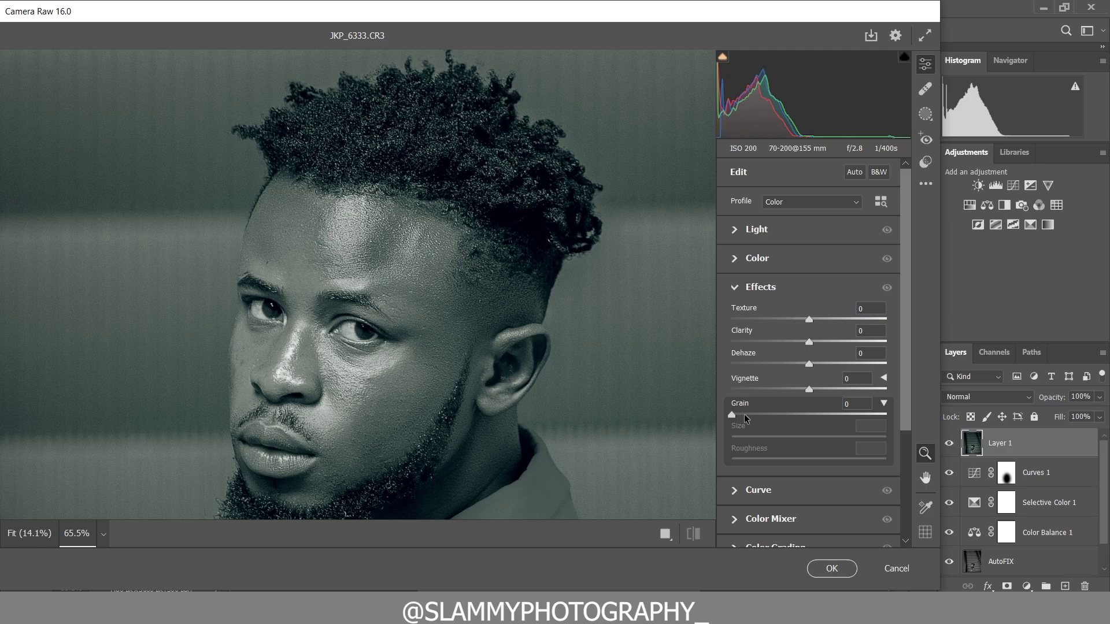
left_click_drag(765, 418, 771, 416)
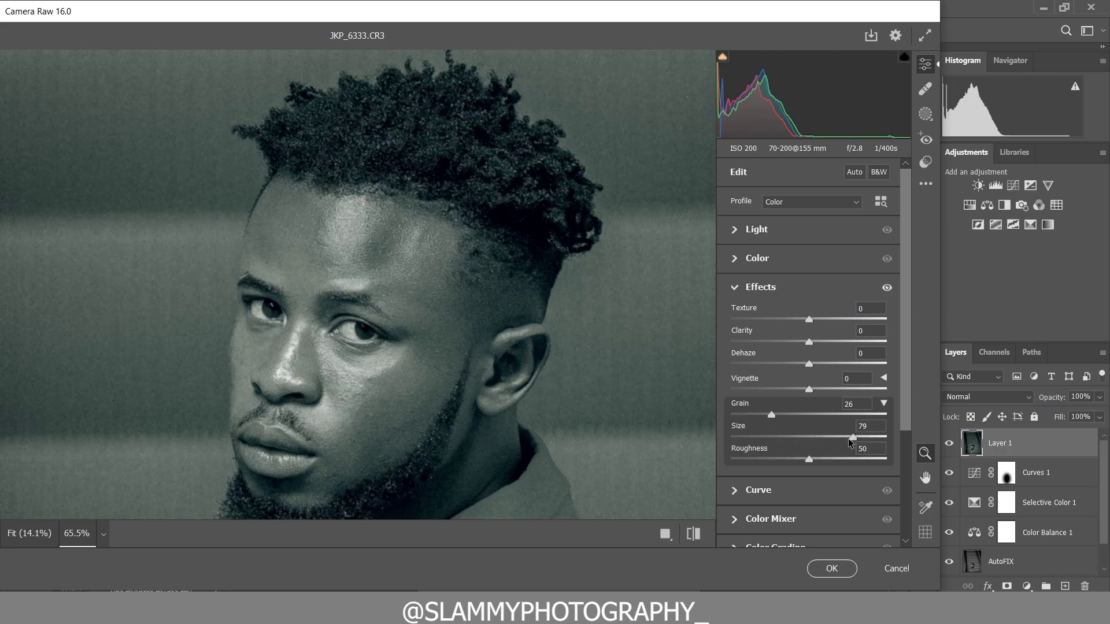
left_click(754, 415)
left_click(782, 414)
left_click_drag(762, 449, 768, 448)
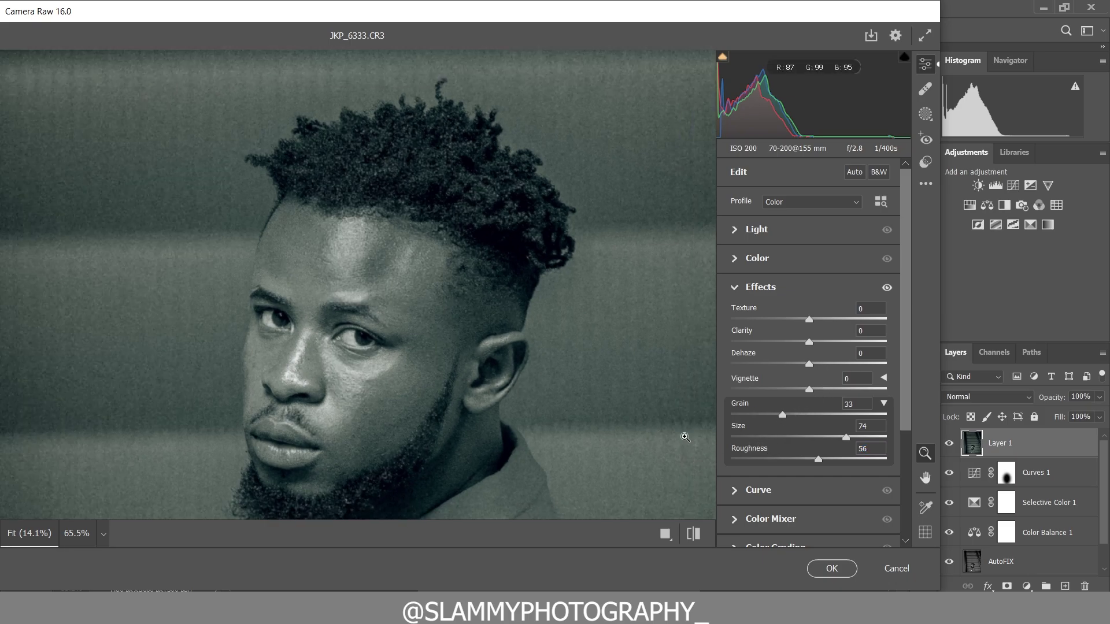
Compare the grain effect in a side-by-side before and after view, and apply the Camera Raw Filter.
left_click_drag(685, 437, 685, 438)
left_click(664, 533)
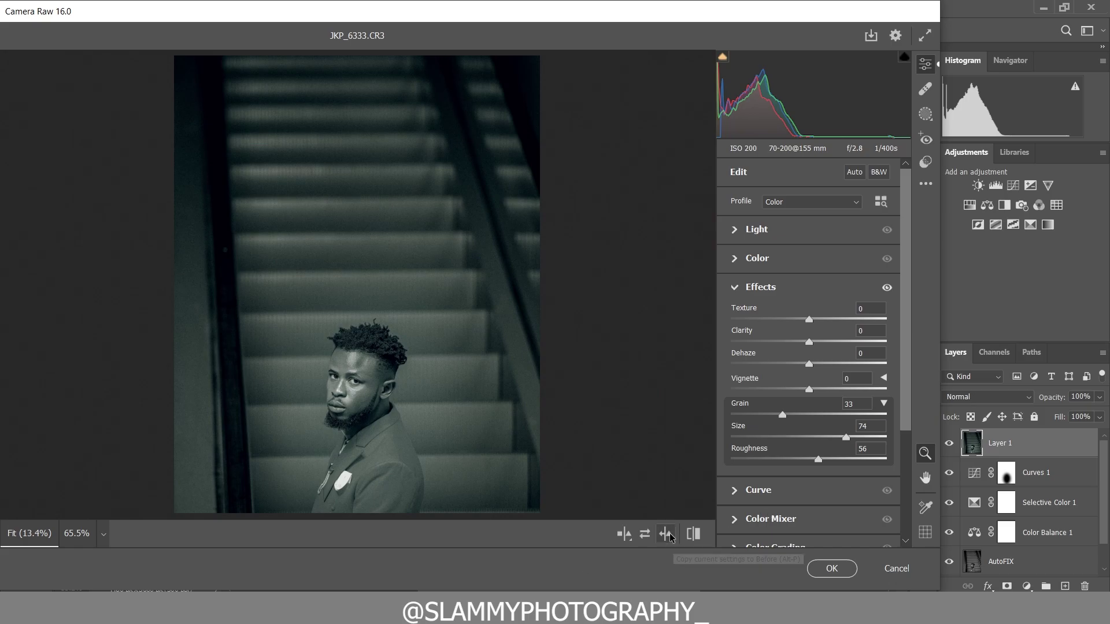
scroll(558, 411, "up", 3)
scroll(558, 411, "up", 2)
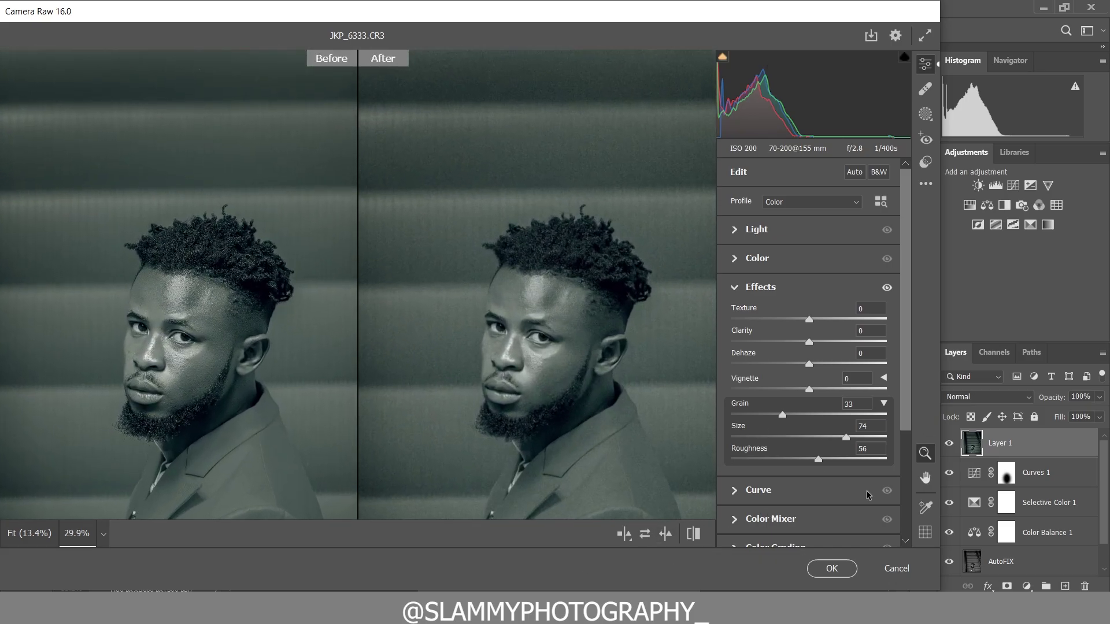
left_click(831, 568)
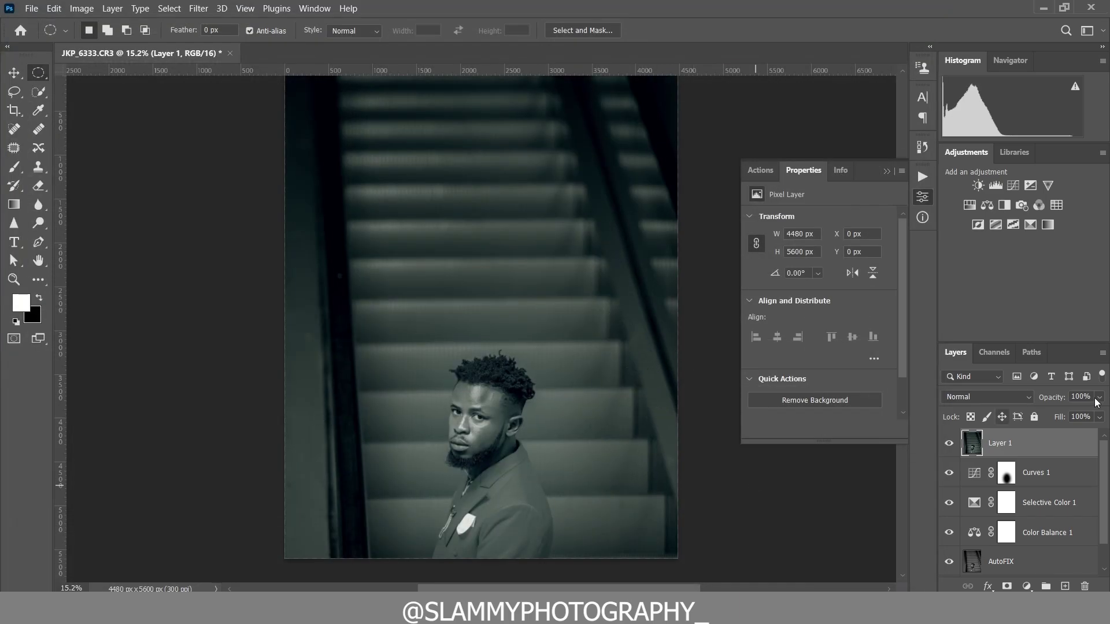
Lower Layer 1's opacity to 34% and check the grain on the man's face up close.
left_click_drag(1059, 404, 1045, 402)
key("z")
left_click_drag(469, 428, 544, 459)
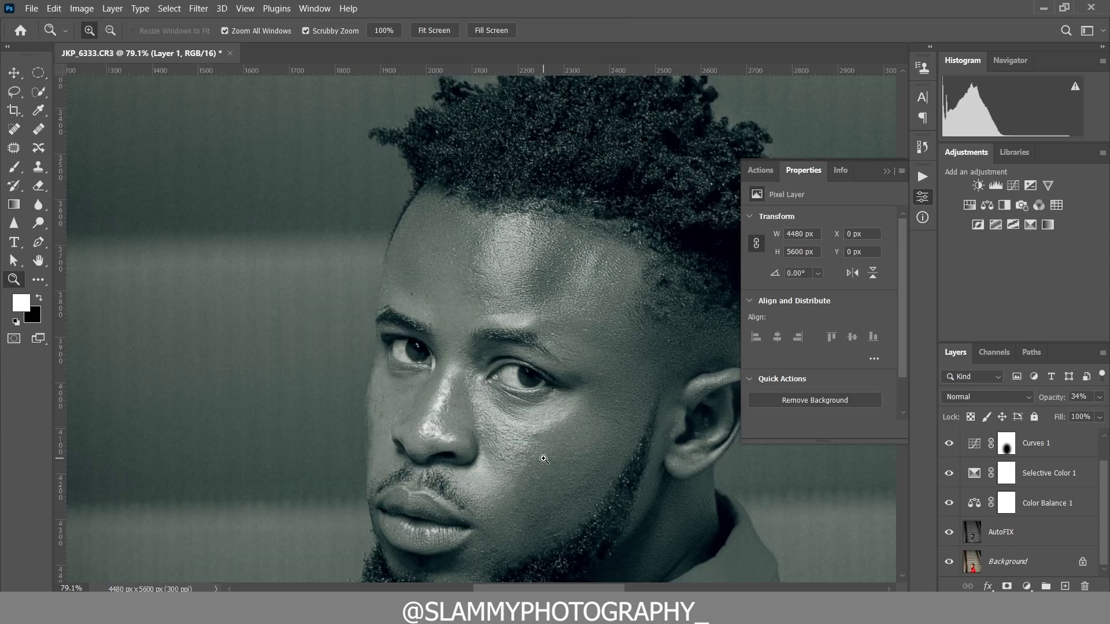